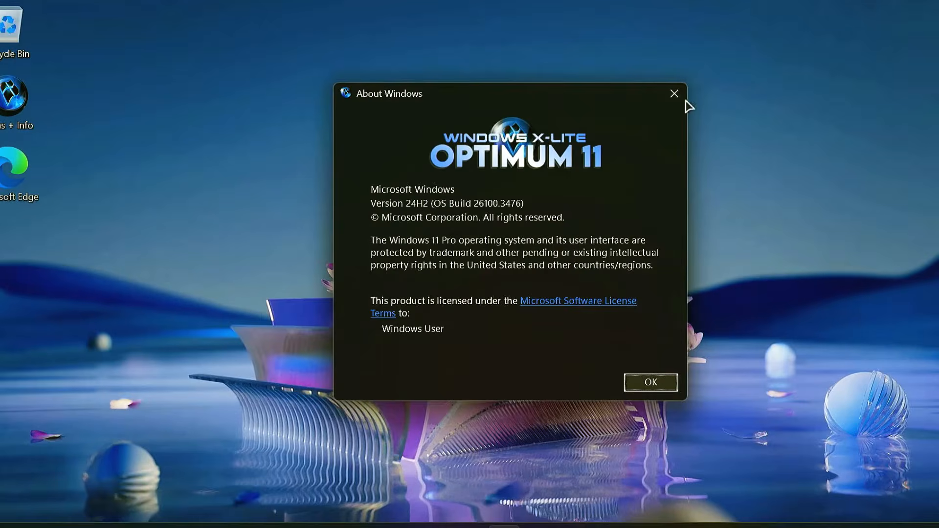
# - Close the About Windows information and look through the full list of installed apps
pyautogui.click(676, 94)
pyautogui.press('super')
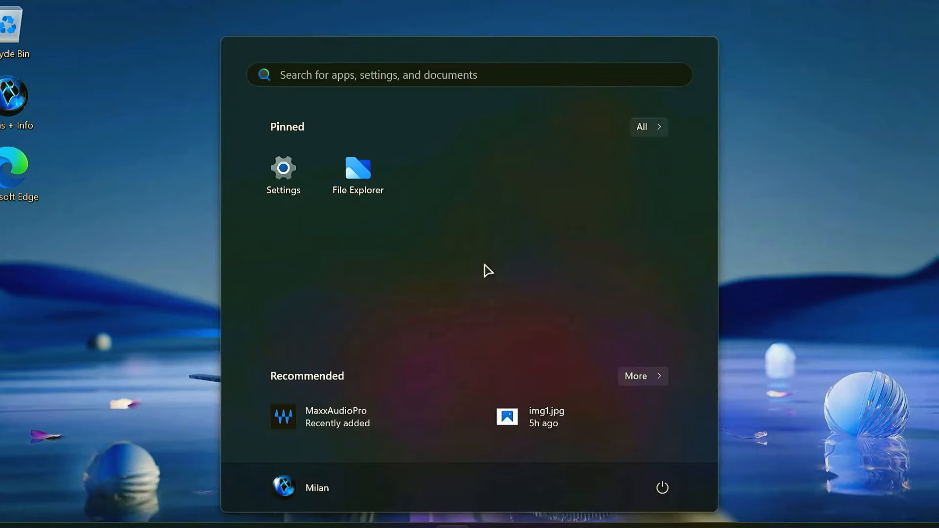
pyautogui.click(645, 126)
pyautogui.scroll(-5, 562, 292)
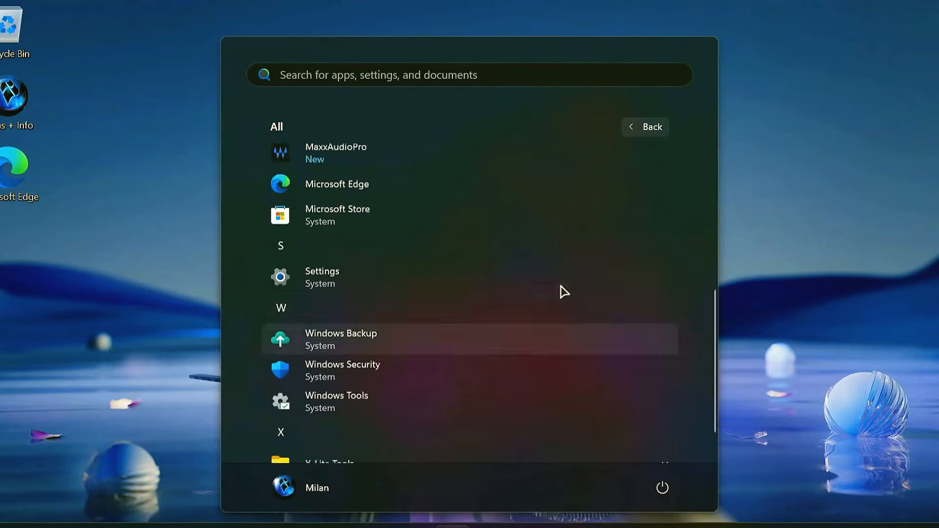
pyautogui.scroll(6, 563, 291)
pyautogui.click(782, 243)
# - Open Task Manager and review the running processes and the memory and CPU performance
pyautogui.rightClick(657, 526)
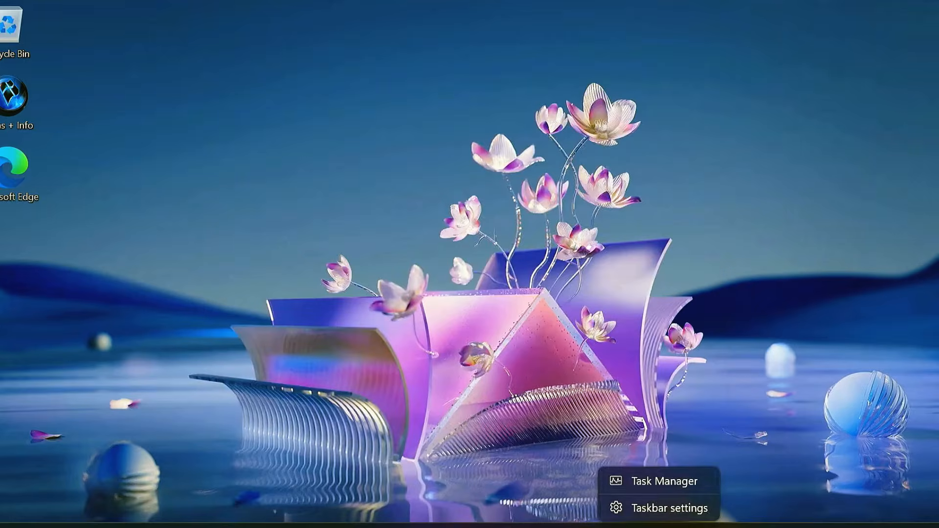
pyautogui.click(650, 486)
pyautogui.click(353, 17)
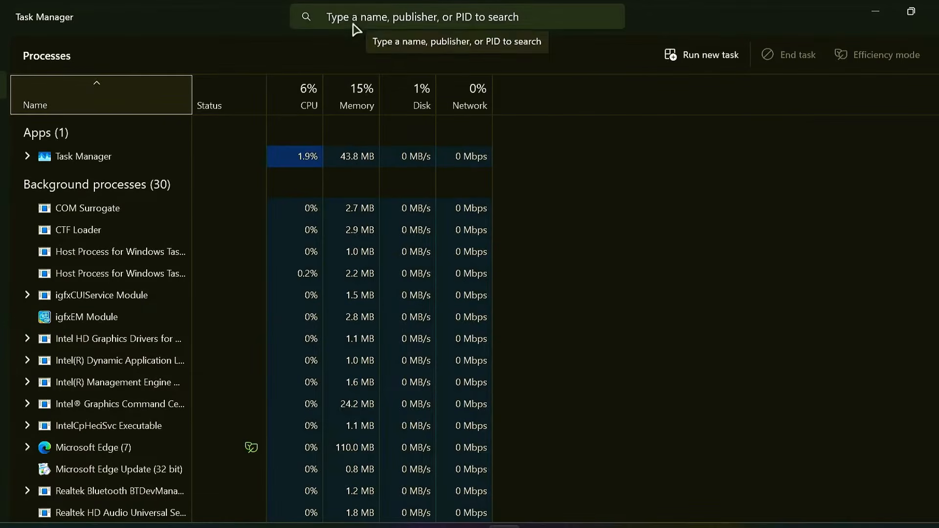
pyautogui.scroll(-8, 295, 436)
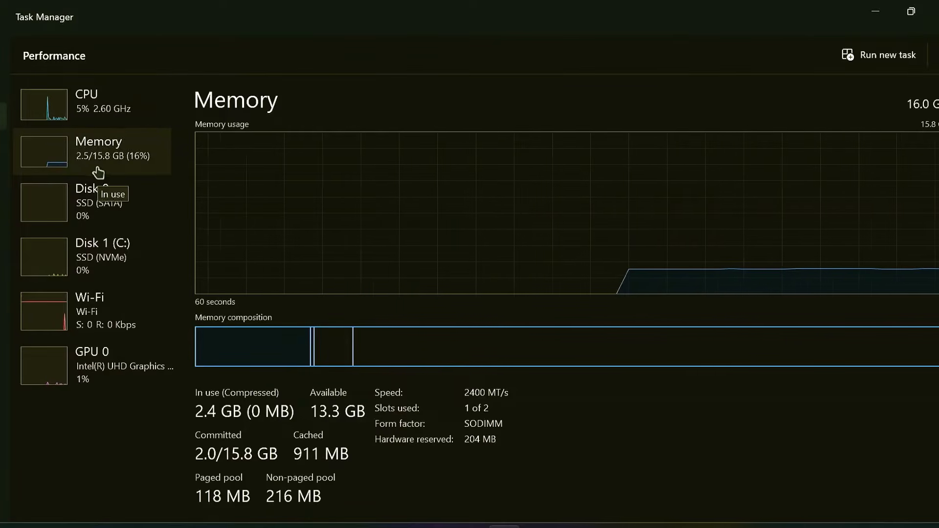
pyautogui.click(115, 120)
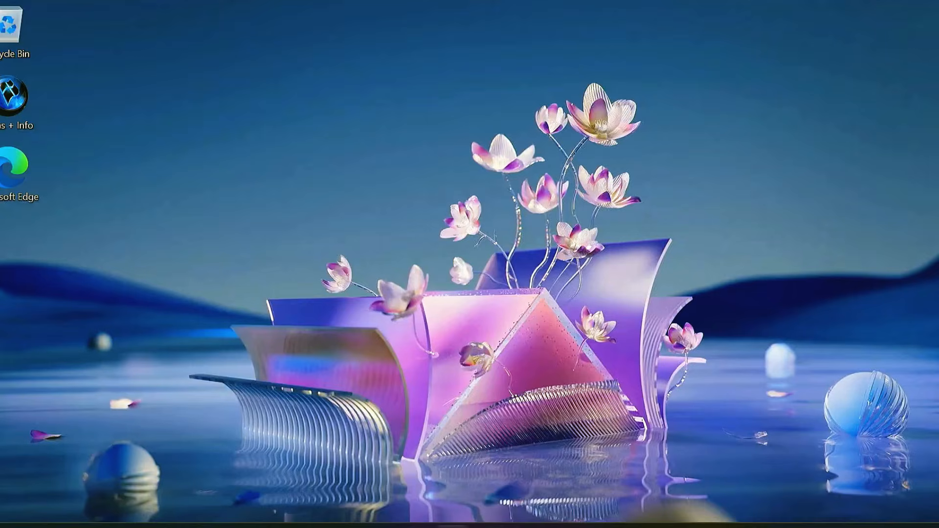
# - Open the system settings and view the account's Your info page and the Windows Update status
pyautogui.press('super')
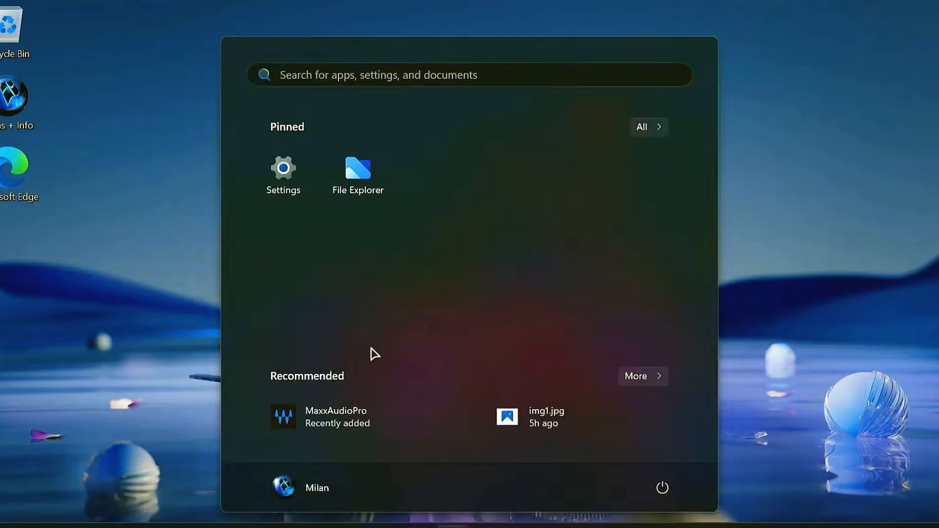
pyautogui.click(293, 187)
pyautogui.click(69, 354)
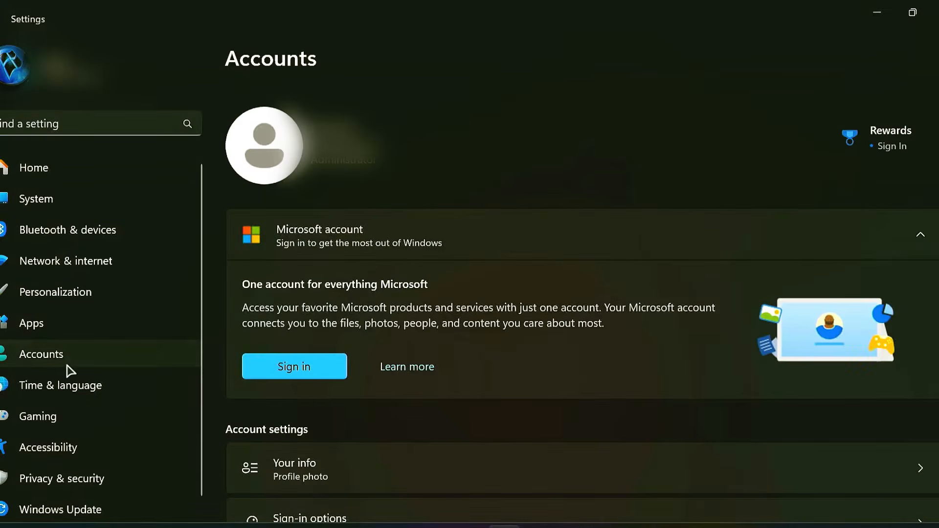
pyautogui.scroll(-3, 342, 293)
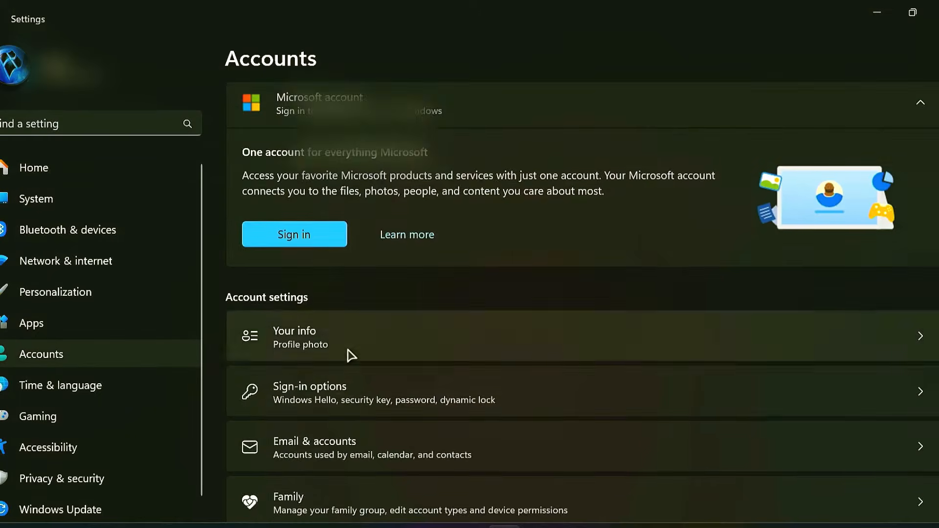
pyautogui.click(350, 350)
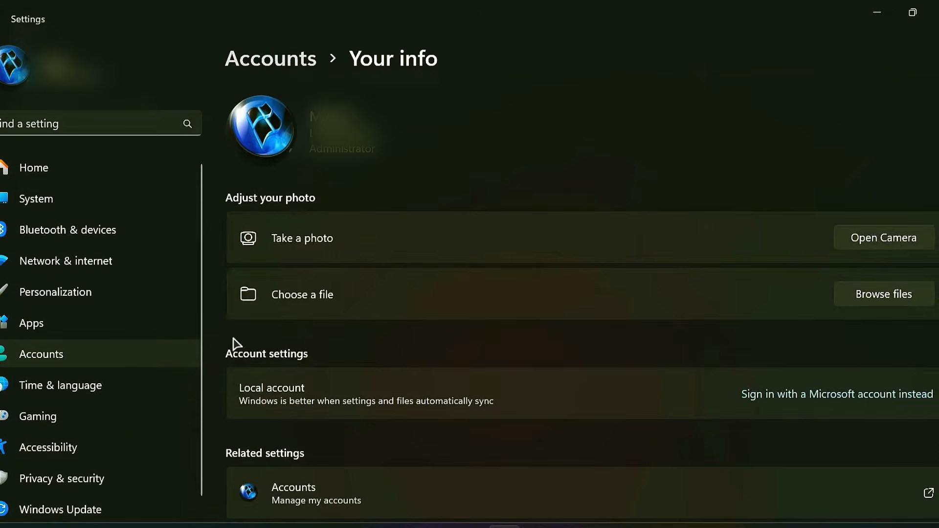
pyautogui.click(122, 514)
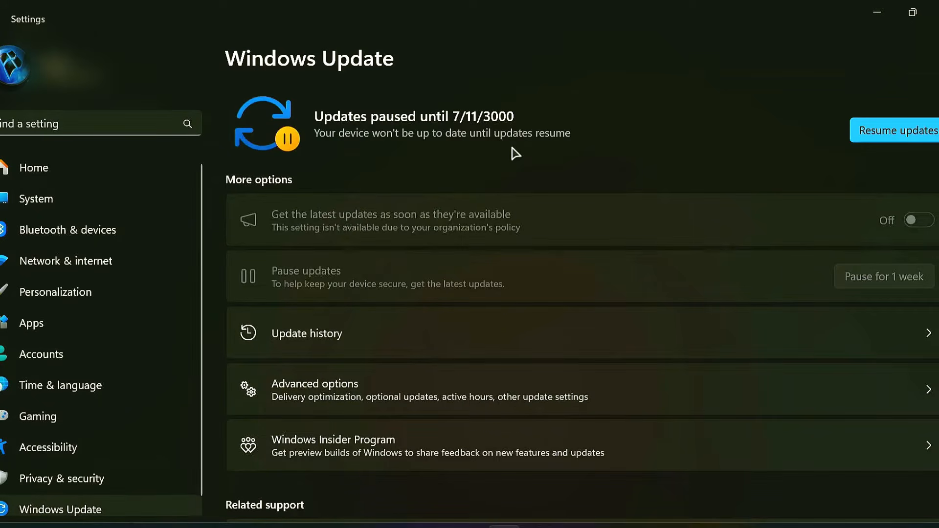
# - Search the settings for activation, check the activation state, and view the product key entry dialog without changing the key
pyautogui.click(84, 121)
pyautogui.write('activate')
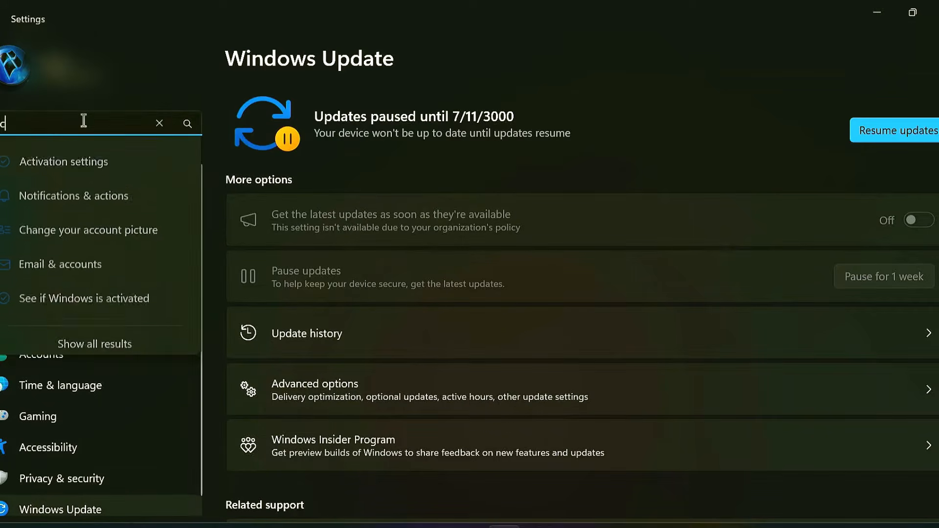
pyautogui.click(102, 156)
pyautogui.click(373, 213)
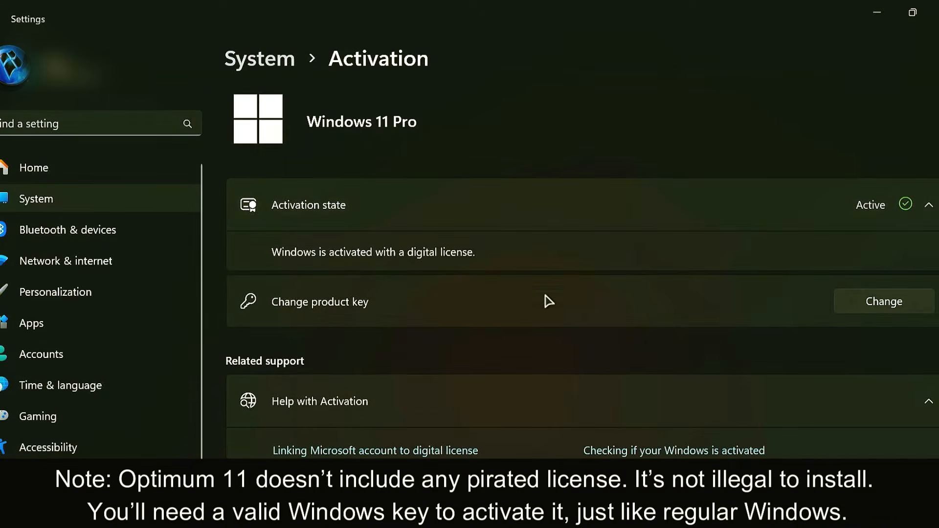
pyautogui.click(879, 308)
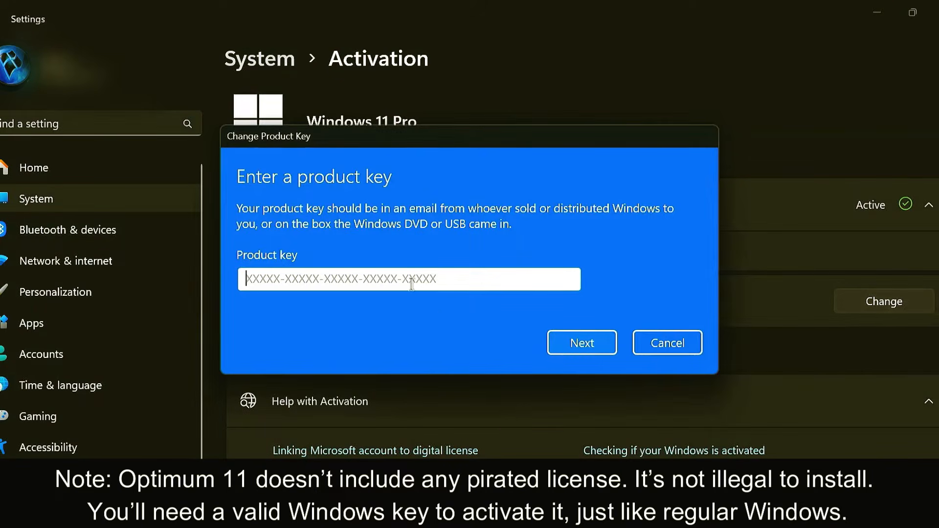
pyautogui.click(687, 345)
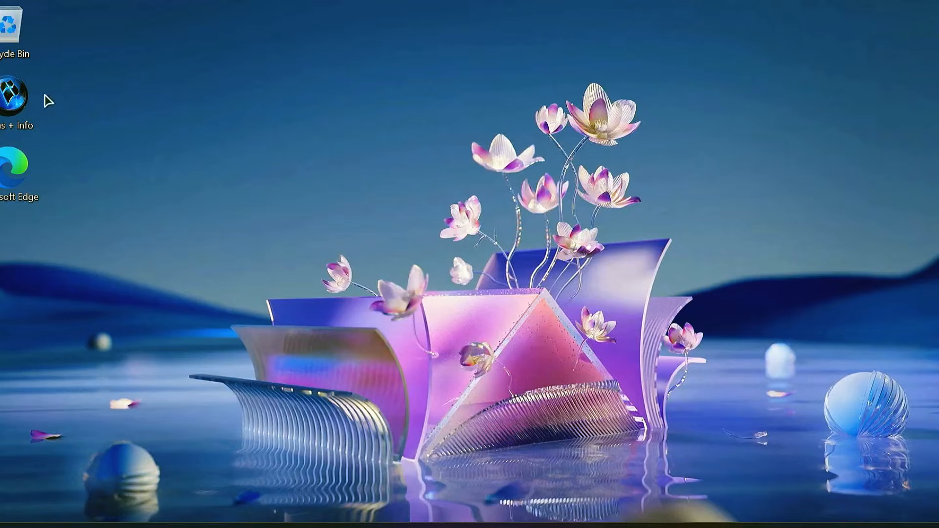
# - Look through the optional tools folder from its desktop shortcut and close it
pyautogui.doubleClick(48, 101)
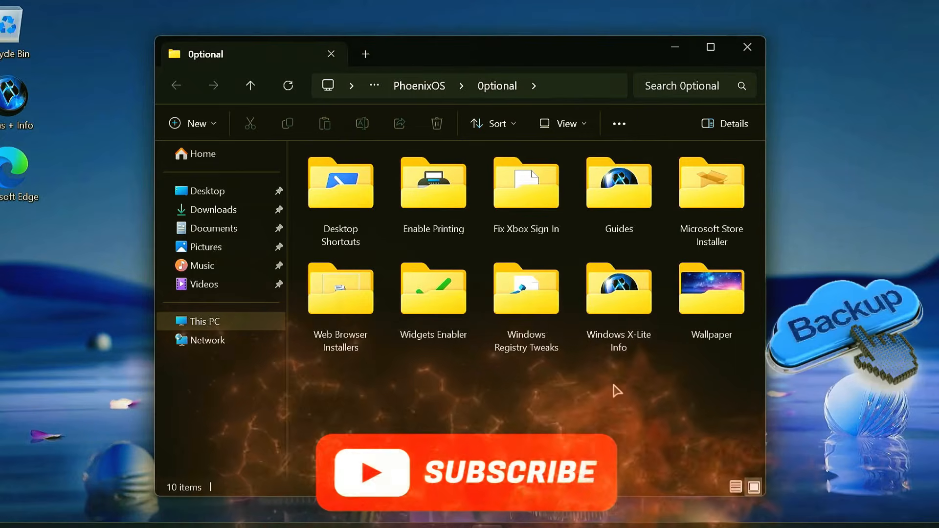
pyautogui.click(747, 49)
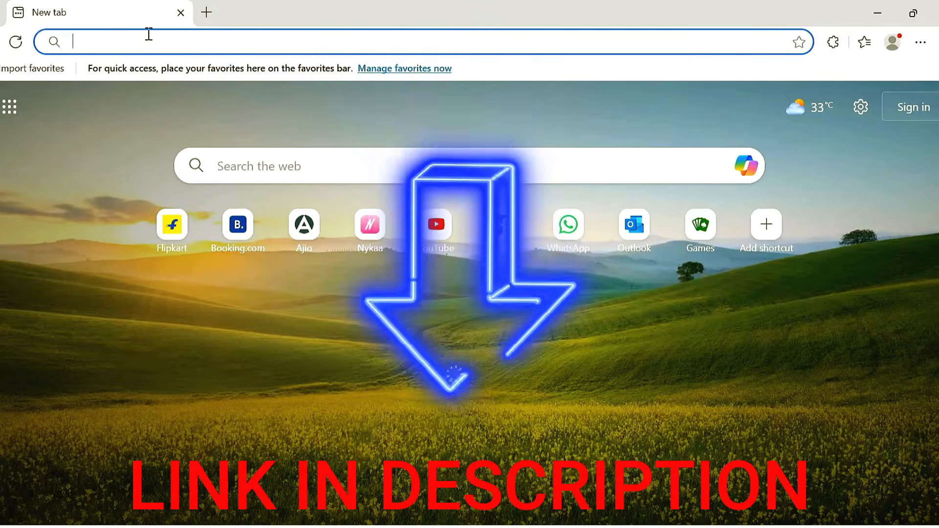
# - Go to windowsxlite.com and open the Windows 11 24H2 builds in its downloads section
pyautogui.write('windowsxlite.com')
pyautogui.press('Return')
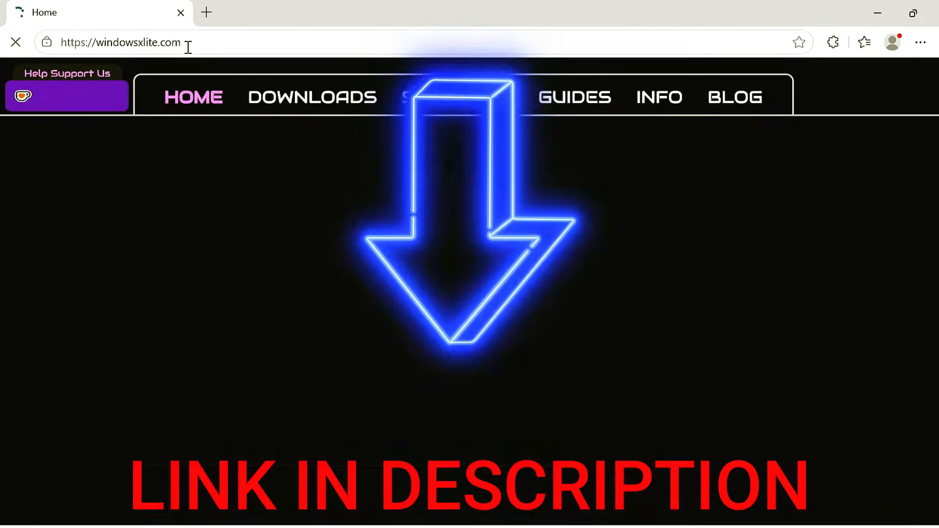
pyautogui.click(323, 102)
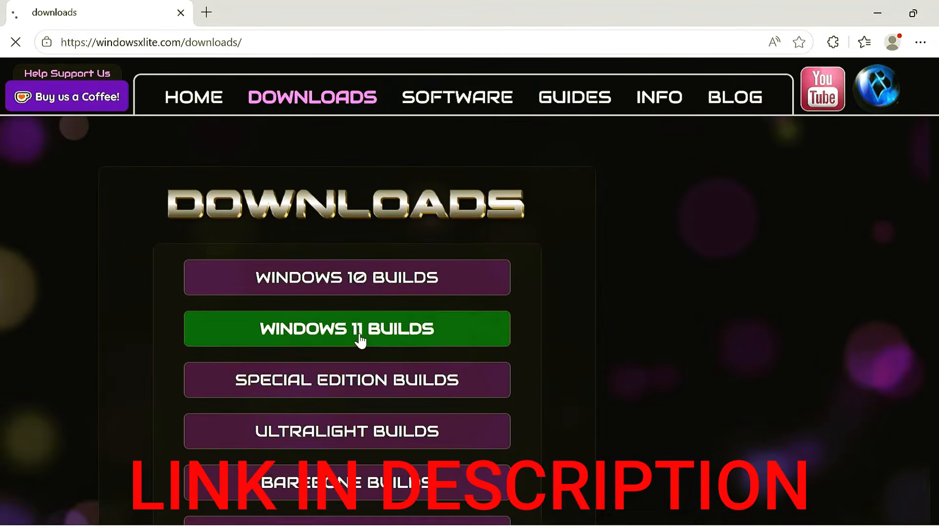
pyautogui.click(360, 339)
pyautogui.scroll(-5, 360, 330)
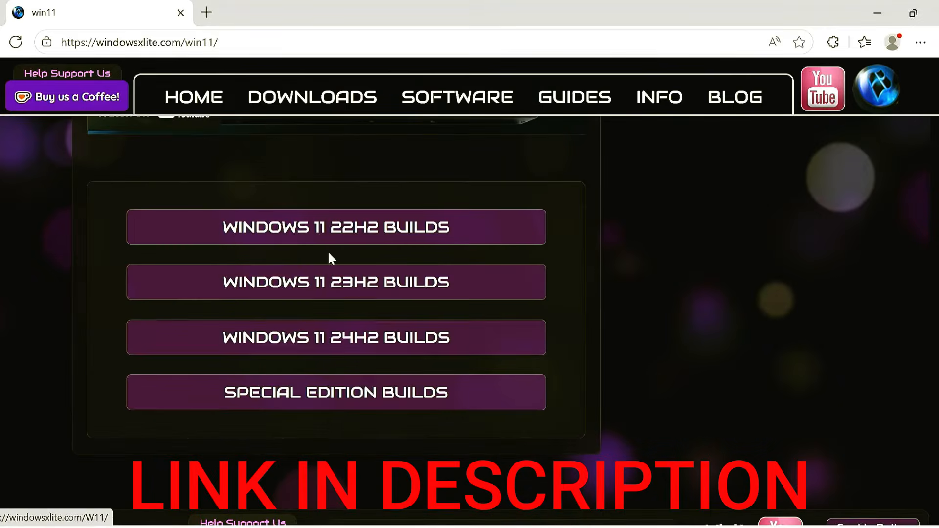
pyautogui.click(347, 339)
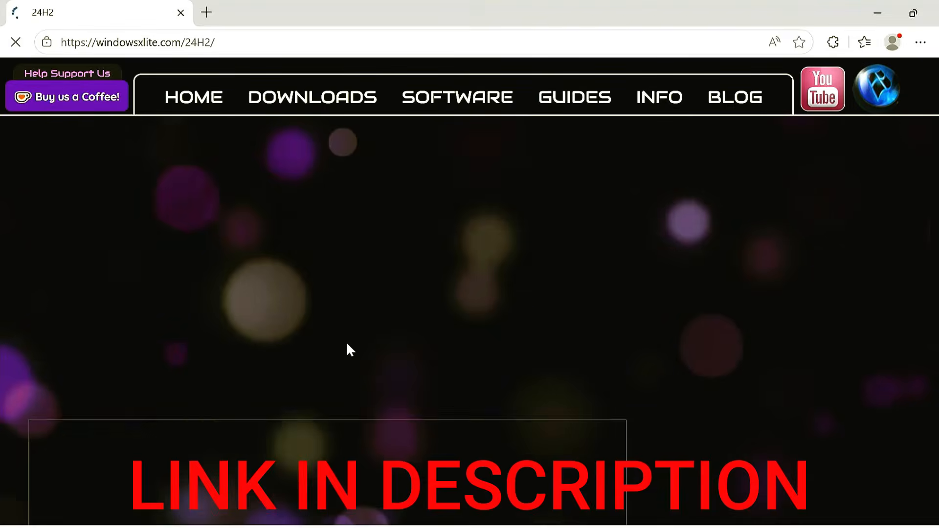
# - Open the page for the Windows X-Lite 'Optimum 11 24H2' Pro v4.5 build
pyautogui.scroll(-10, 348, 351)
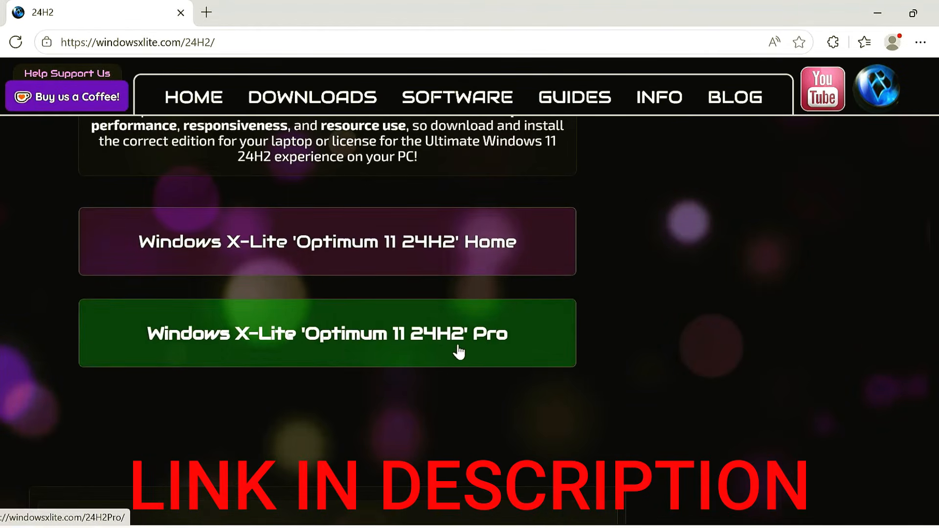
pyautogui.click(436, 350)
pyautogui.scroll(-12, 435, 350)
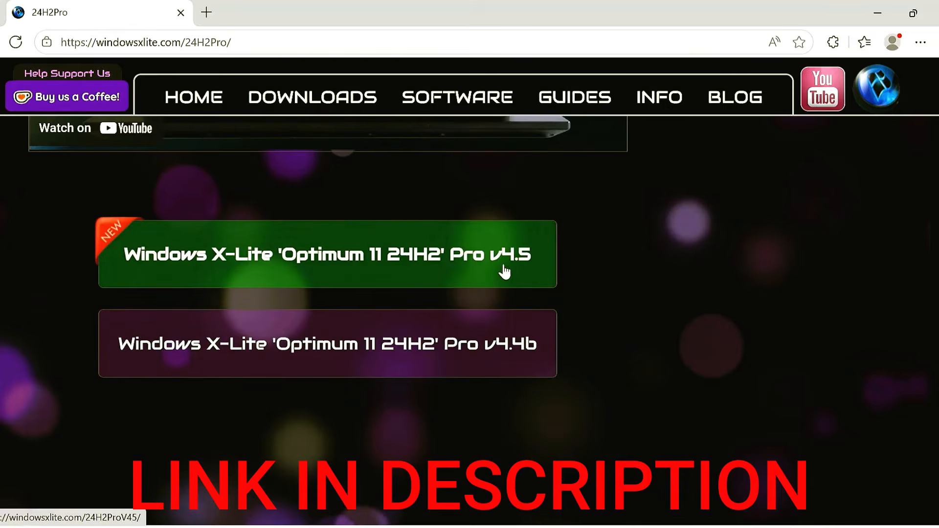
pyautogui.click(525, 273)
# - Download the Defender On archive from Download Link 1 and open the folder containing it
pyautogui.scroll(-15, 527, 266)
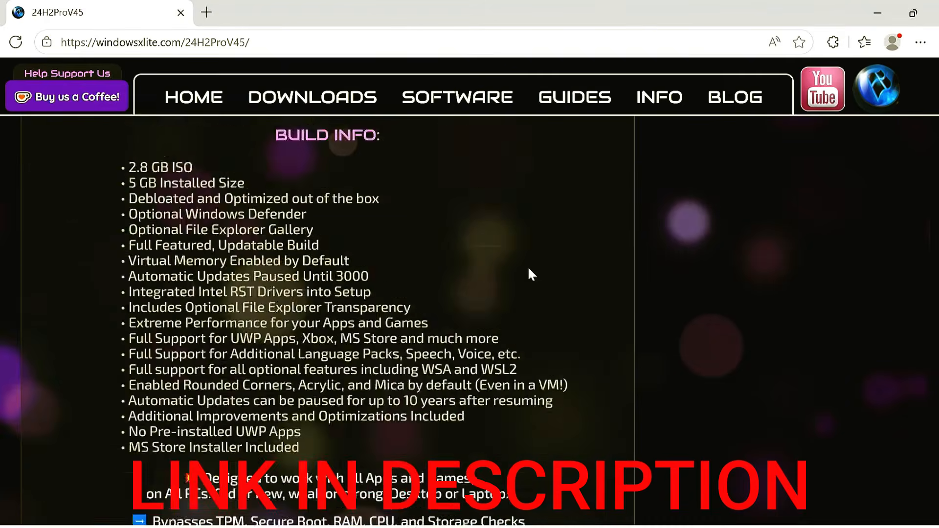
pyautogui.scroll(-20, 534, 272)
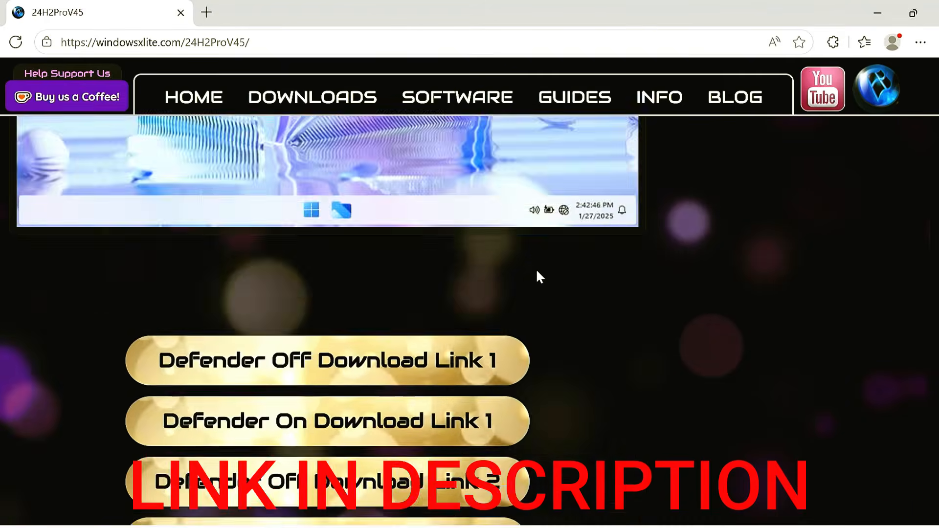
pyautogui.scroll(2, 537, 272)
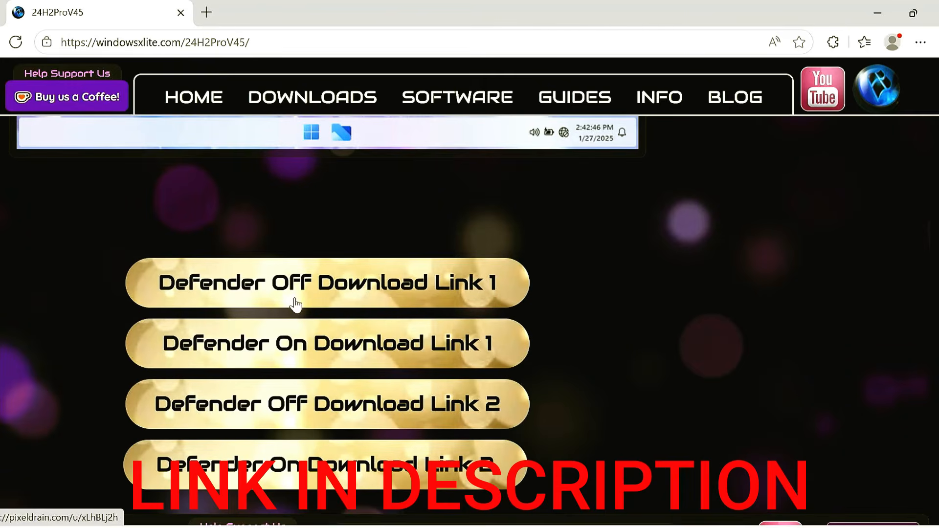
pyautogui.click(292, 360)
pyautogui.click(379, 258)
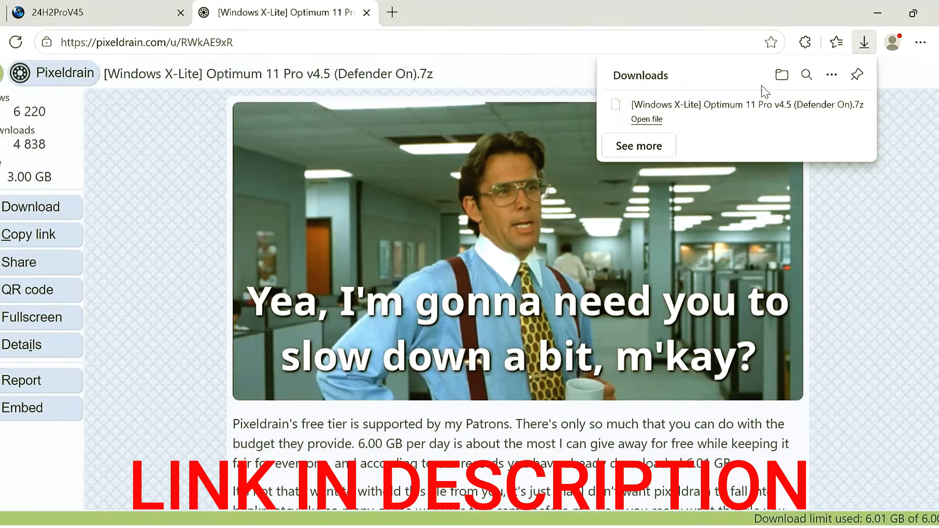
pyautogui.click(782, 74)
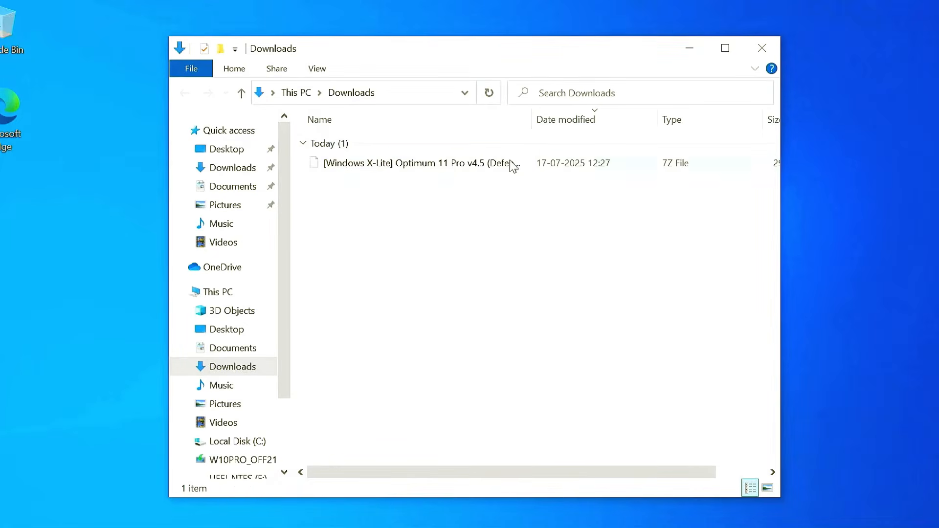
# - Extract the downloaded Optimum 11 Pro v4.5 (Defender On) archive with 7-Zip into a folder of the same name
pyautogui.click(449, 166)
pyautogui.rightClick(448, 166)
pyautogui.moveTo(502, 193)
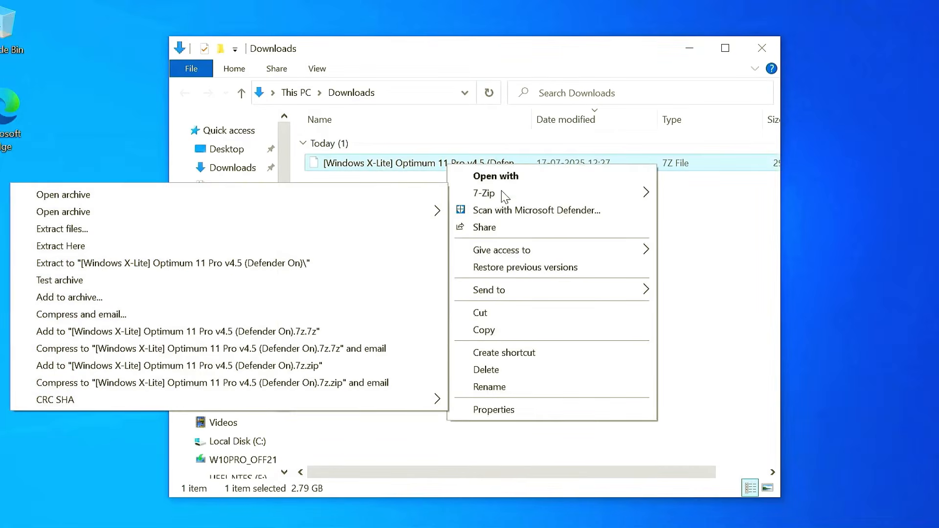
pyautogui.click(265, 267)
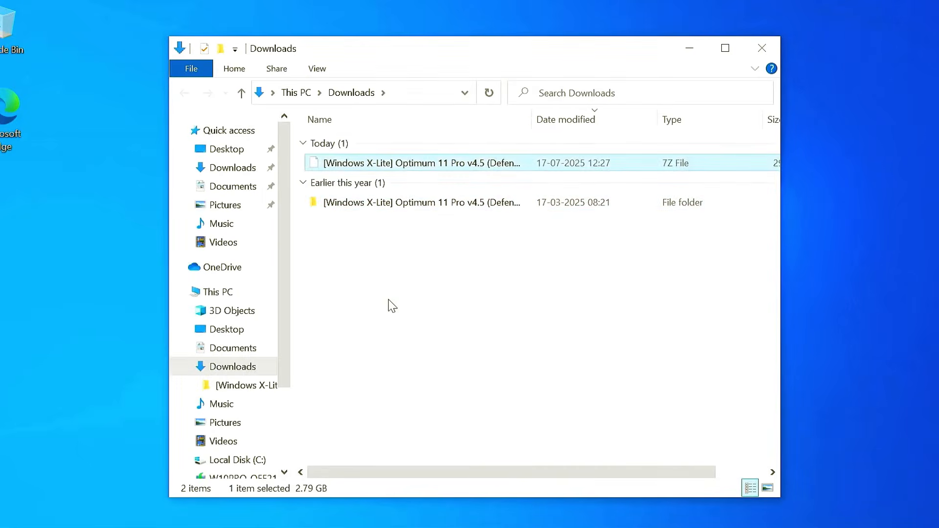
# - Launch rufus-3.16 from the extracted folder and decline its online update checks
pyautogui.doubleClick(421, 204)
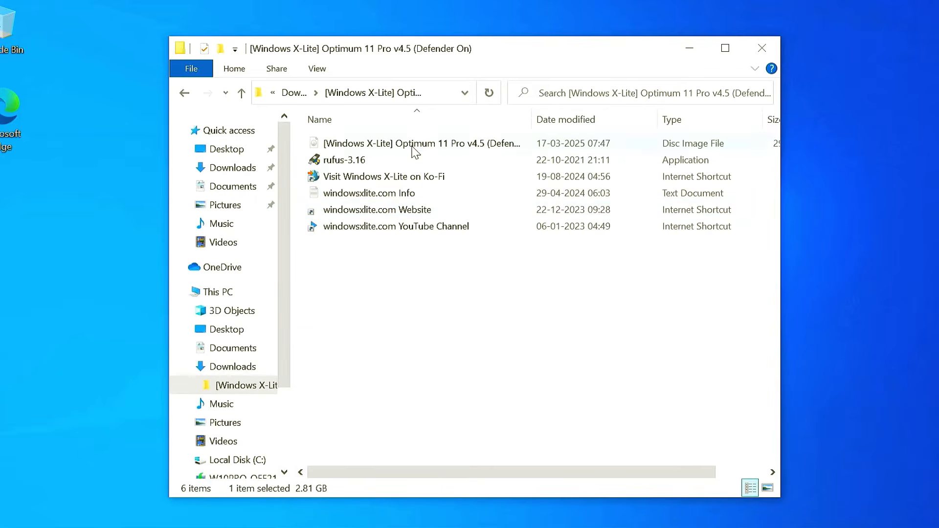
pyautogui.click(339, 162)
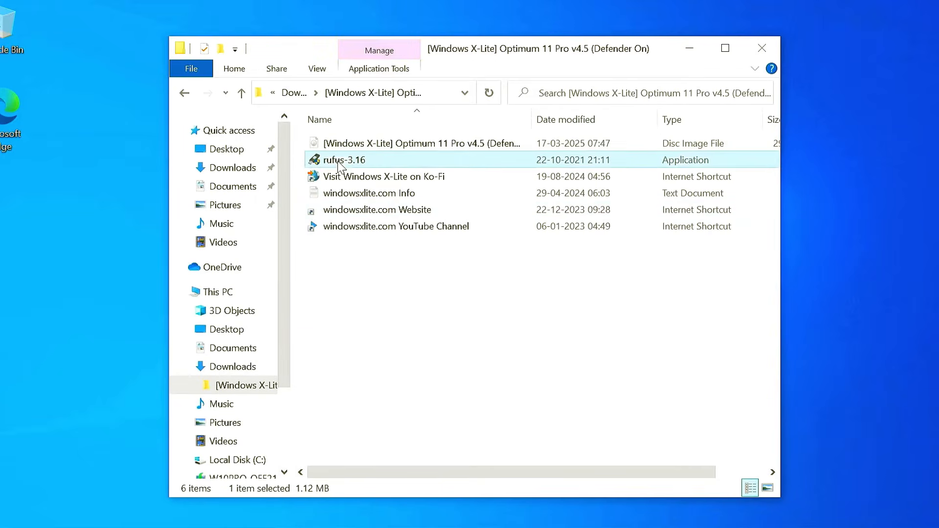
pyautogui.doubleClick(388, 160)
pyautogui.click(437, 386)
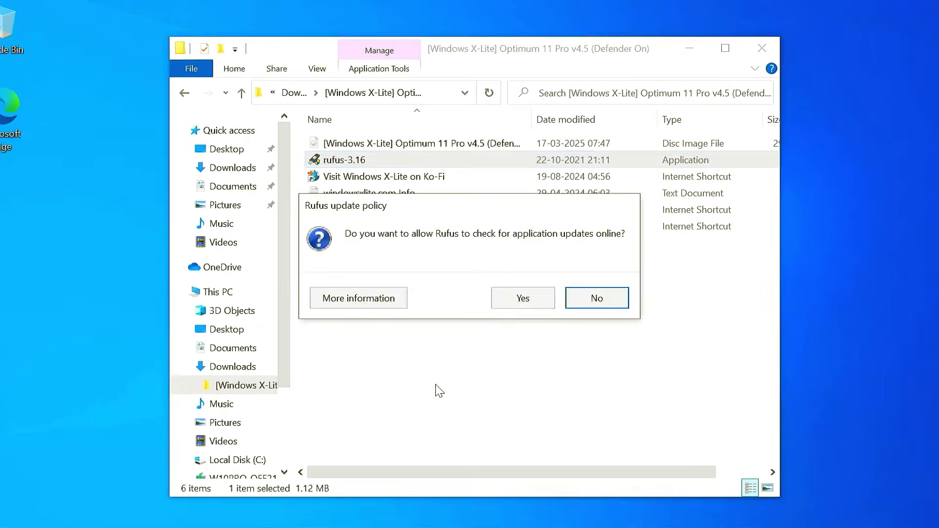
pyautogui.click(589, 299)
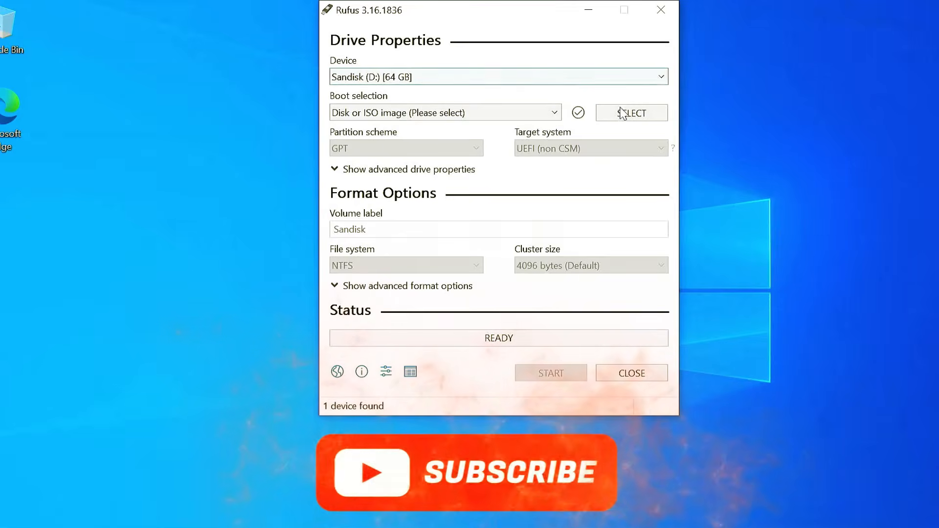
# - Load the '[Windows X-Lite] Optimum 11 Pro v4.5 (Defender On)' ISO from the extracted folder as the Rufus boot image
pyautogui.click(641, 114)
pyautogui.doubleClick(536, 154)
pyautogui.click(572, 134)
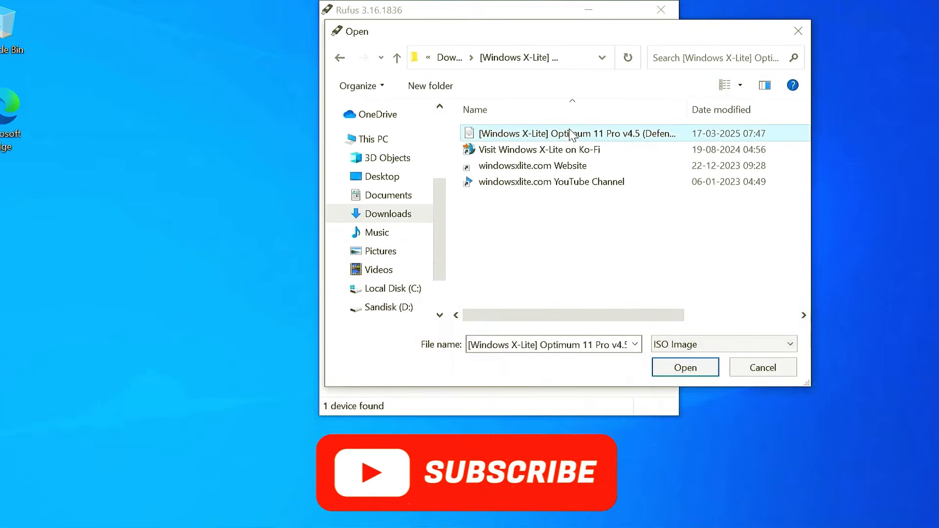
pyautogui.click(685, 367)
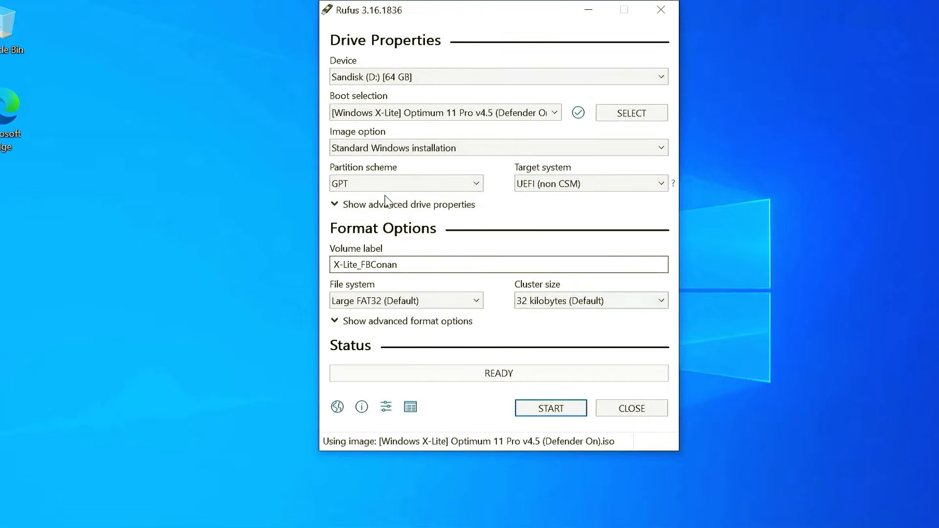
# - Write the ISO to the Sandisk (D:) drive with GPT and UEFI settings, accepting the data erasure, and close Rufus
pyautogui.click(559, 414)
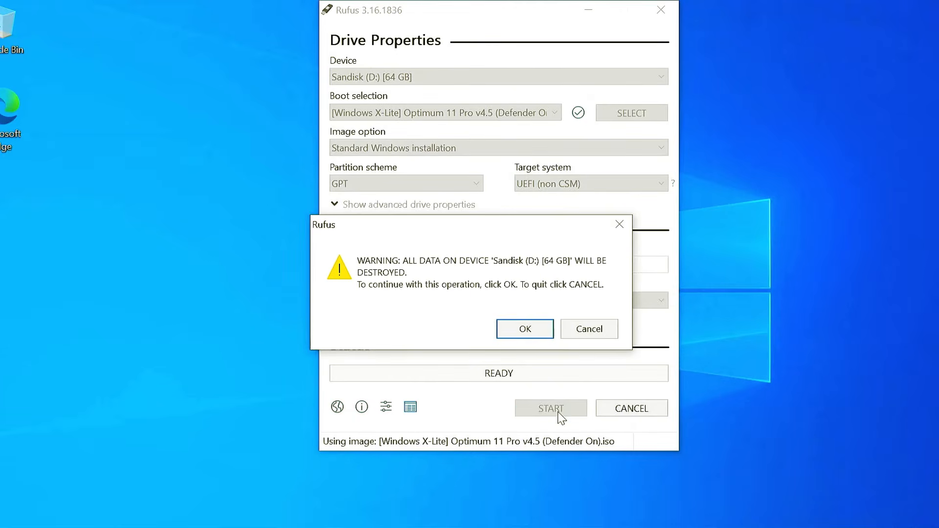
pyautogui.click(525, 332)
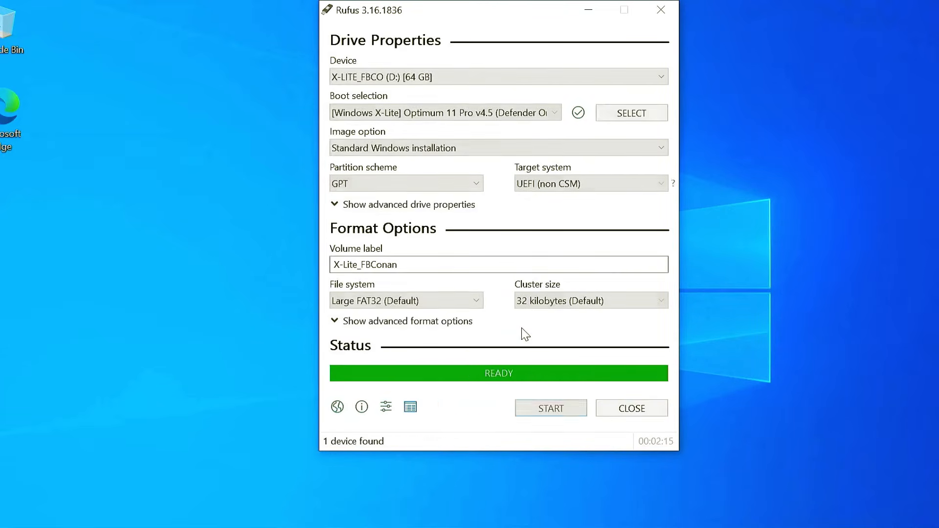
pyautogui.click(650, 406)
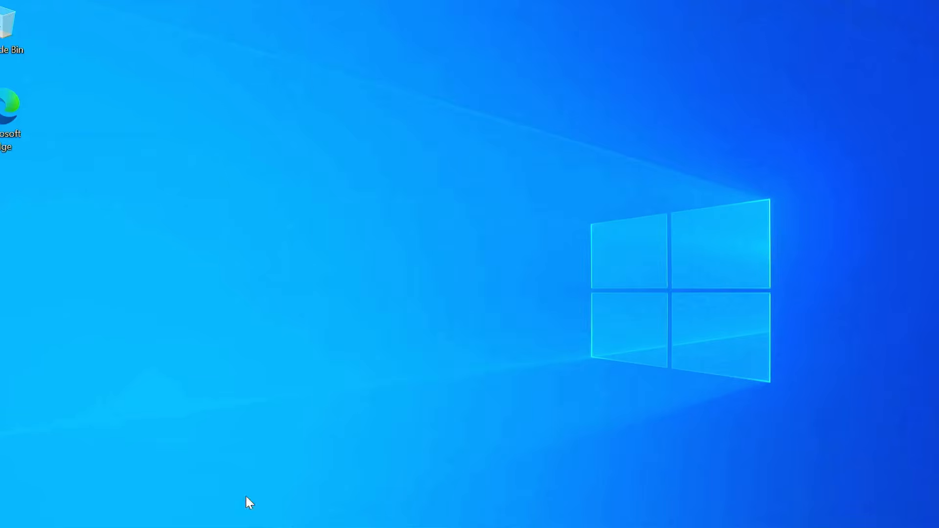
# - Restart the PC into its one-time boot menu and boot from the UEFI: SanDisk drive
pyautogui.press('super')
pyautogui.click(7, 512)
pyautogui.click(45, 473)
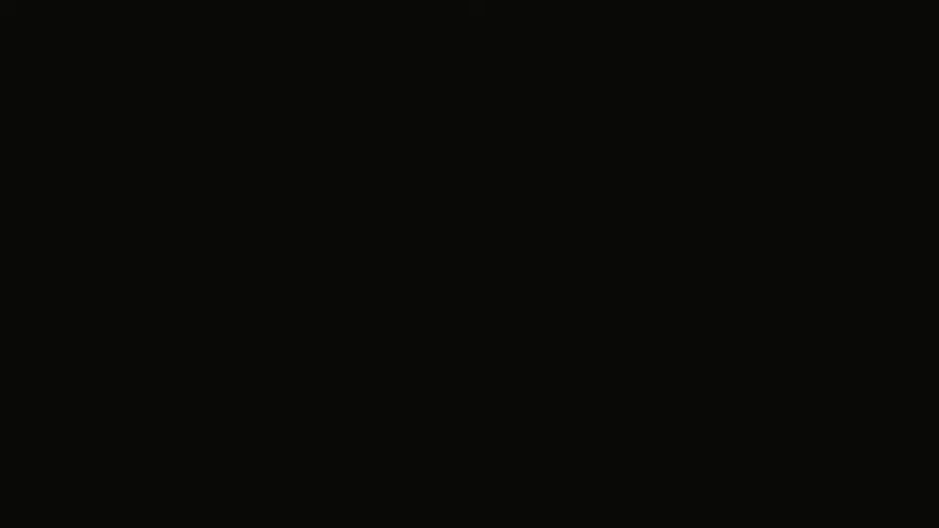
pyautogui.press('F12')
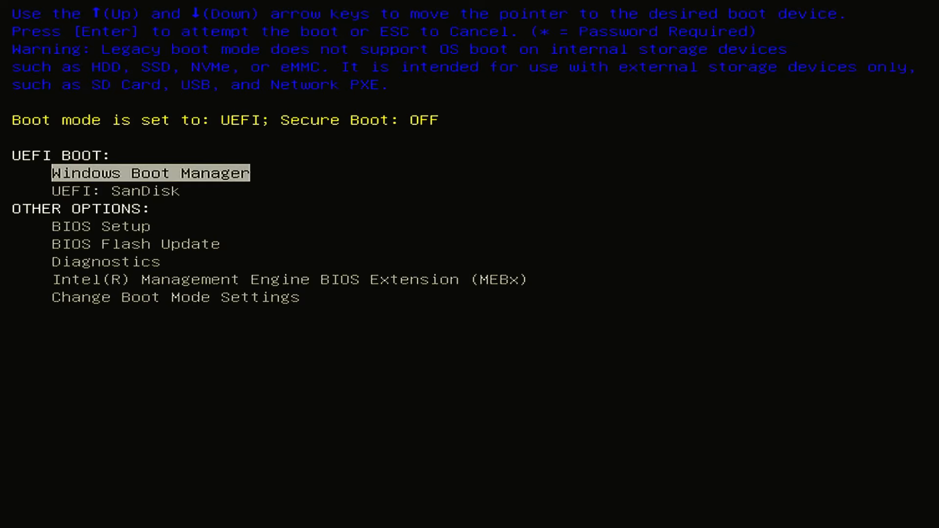
pyautogui.press('Down')
pyautogui.press('Return')
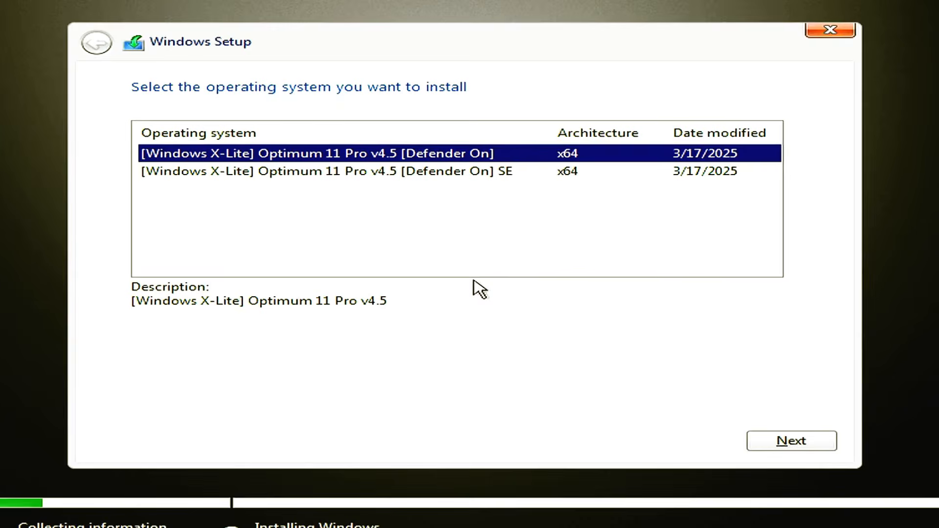
# - Choose the non-SE '[Windows X-Lite] Optimum 11 Pro v4.5 [Defender On]' edition and install it on Drive 1 Unallocated Space
pyautogui.click(490, 171)
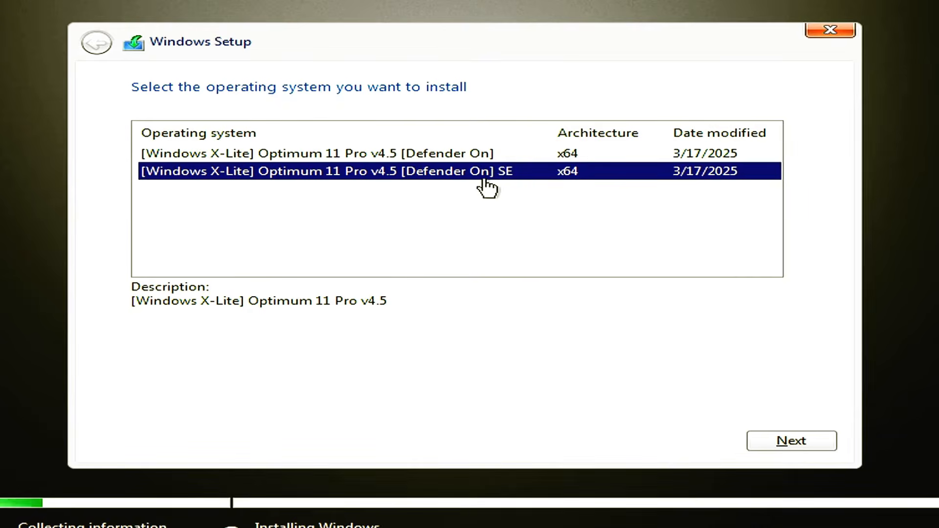
pyautogui.click(416, 155)
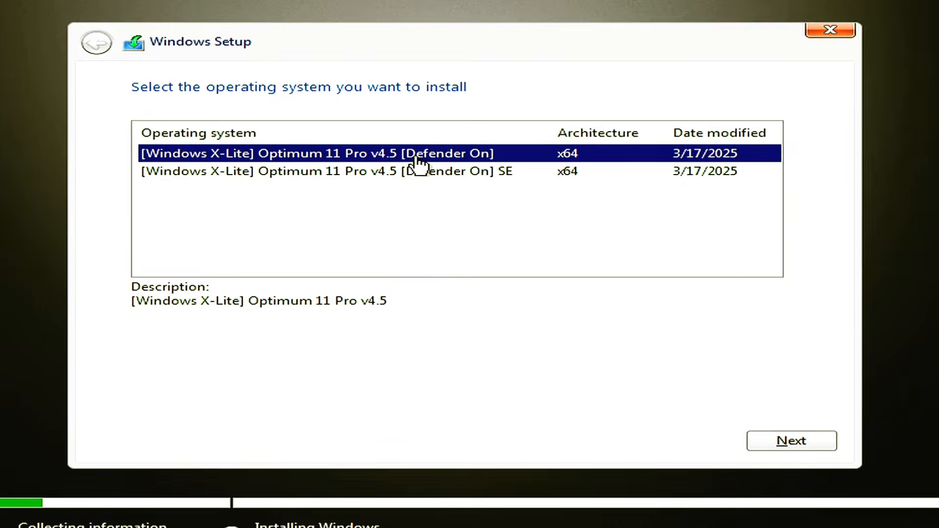
pyautogui.click(487, 172)
pyautogui.click(452, 159)
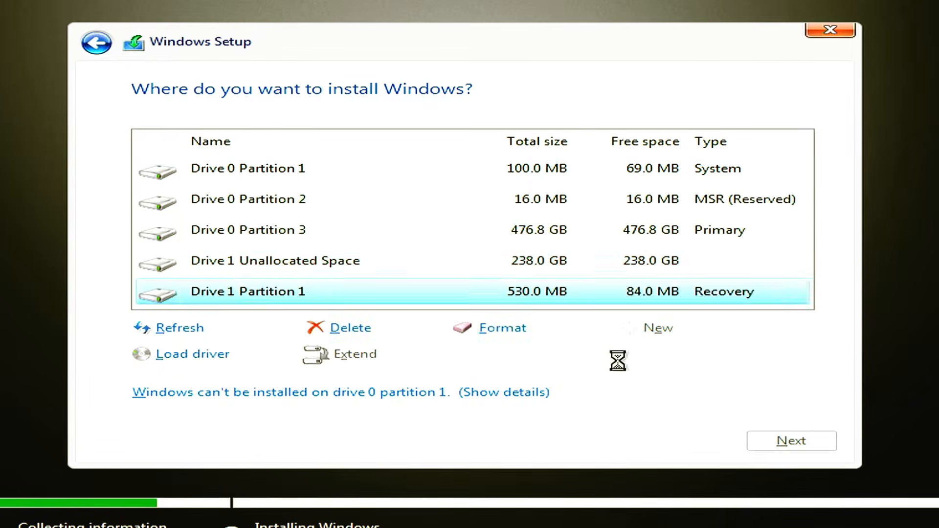
pyautogui.click(320, 273)
pyautogui.click(790, 441)
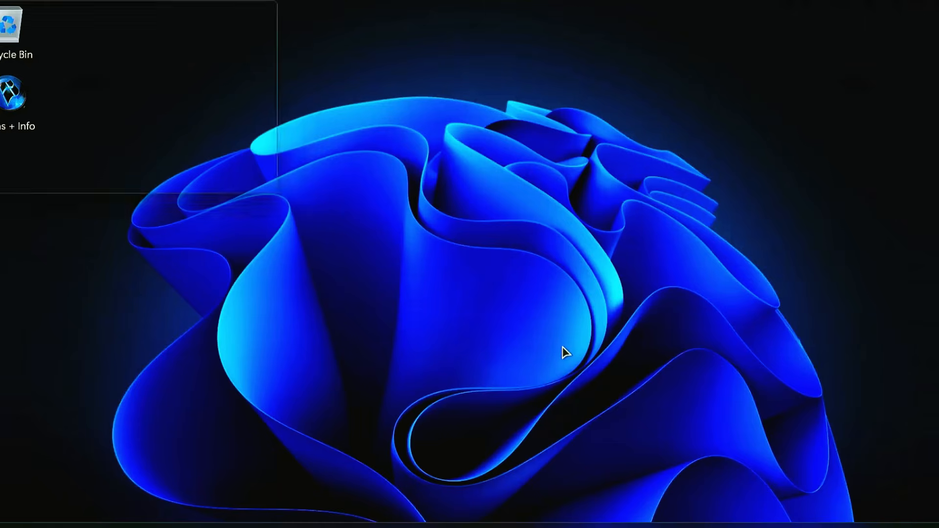
# - Check the installed Windows version with winver and close the About Windows dialog
pyautogui.press('super+r')
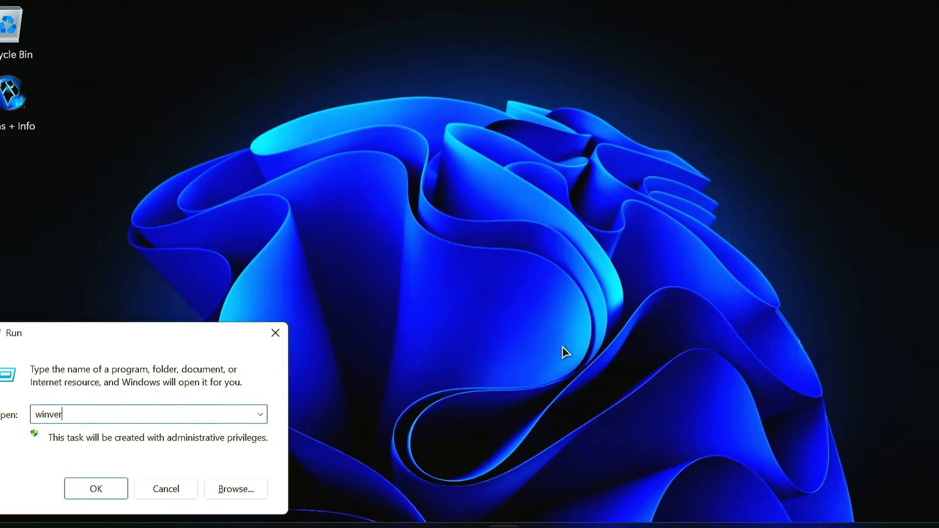
pyautogui.write('winver')
pyautogui.press('Return')
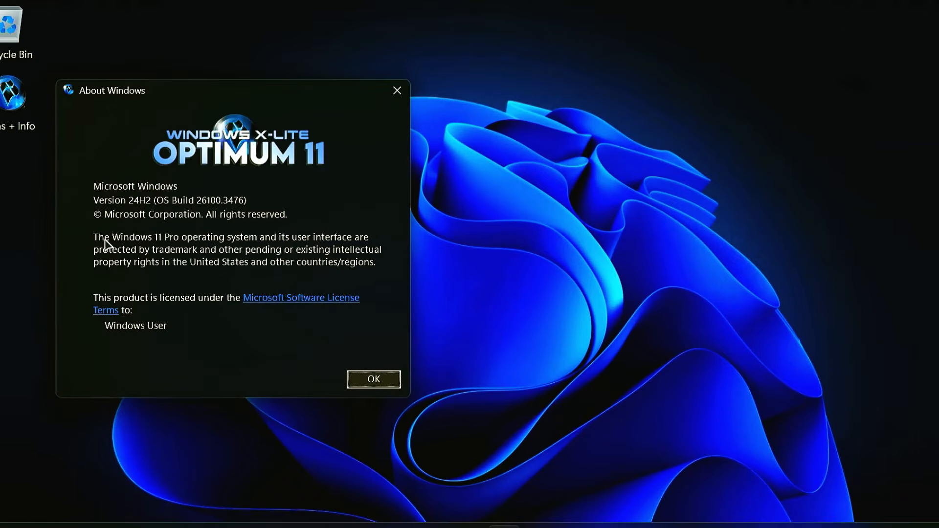
pyautogui.click(374, 382)
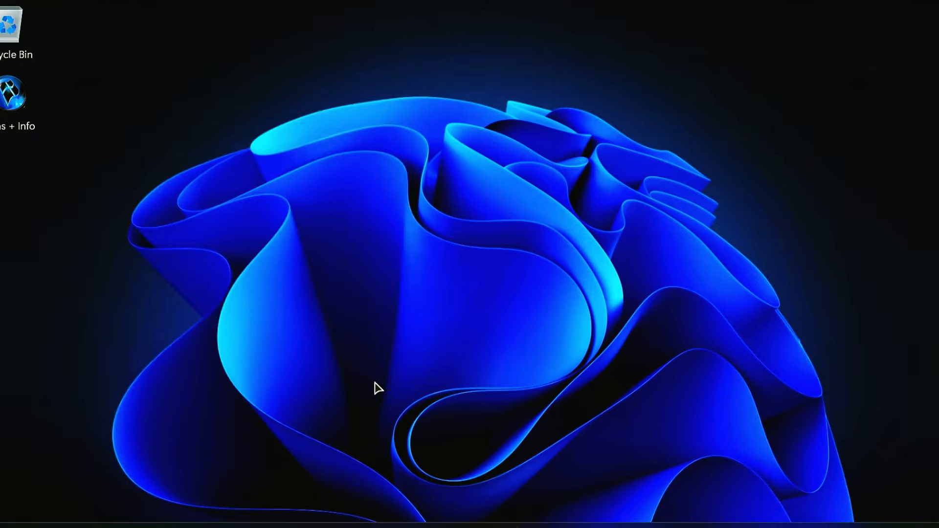
# - Look through the complete list of installed apps in Start, search for 'edge', and dismiss Start
pyautogui.press('super')
pyautogui.click(647, 133)
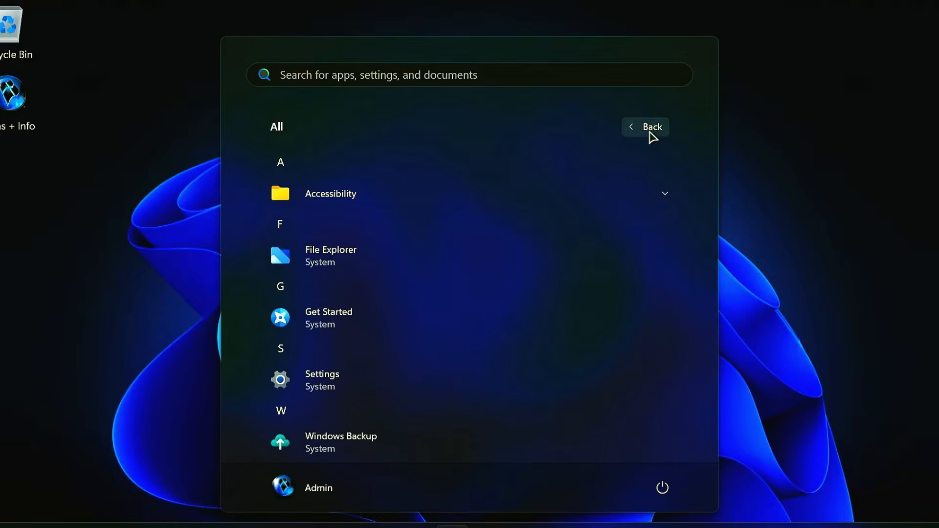
pyautogui.scroll(-3, 522, 325)
pyautogui.scroll(3, 521, 325)
pyautogui.scroll(-3, 524, 325)
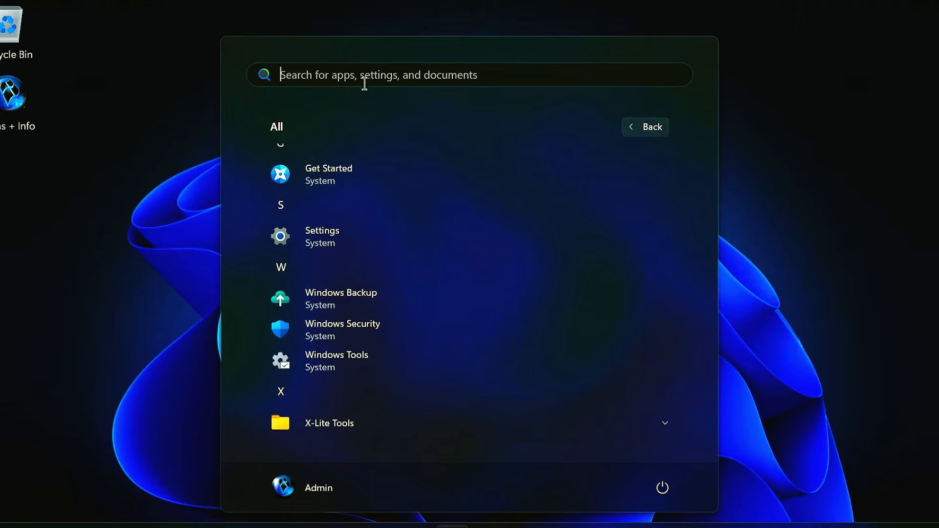
pyautogui.write('edge')
pyautogui.click(840, 104)
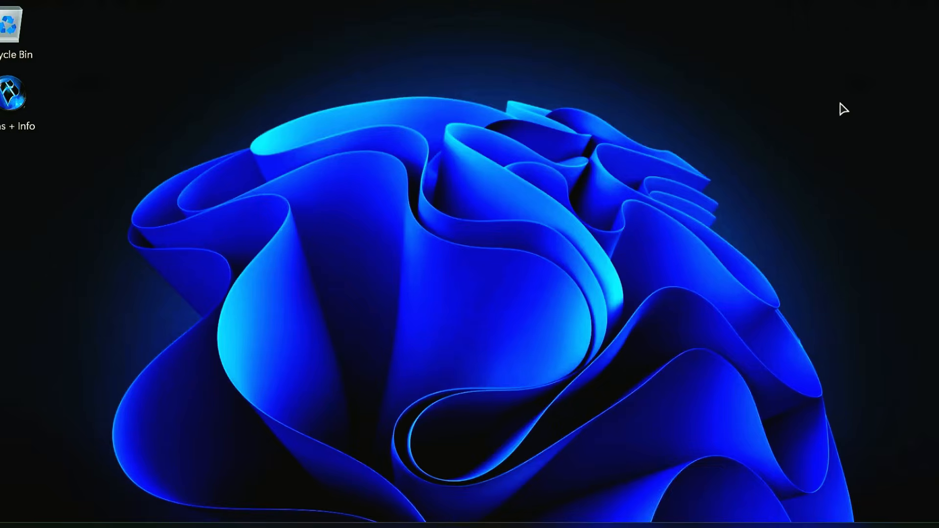
# - Examine the running processes and memory usage in a maximized Task Manager, and close it
pyautogui.rightClick(616, 526)
pyautogui.click(655, 480)
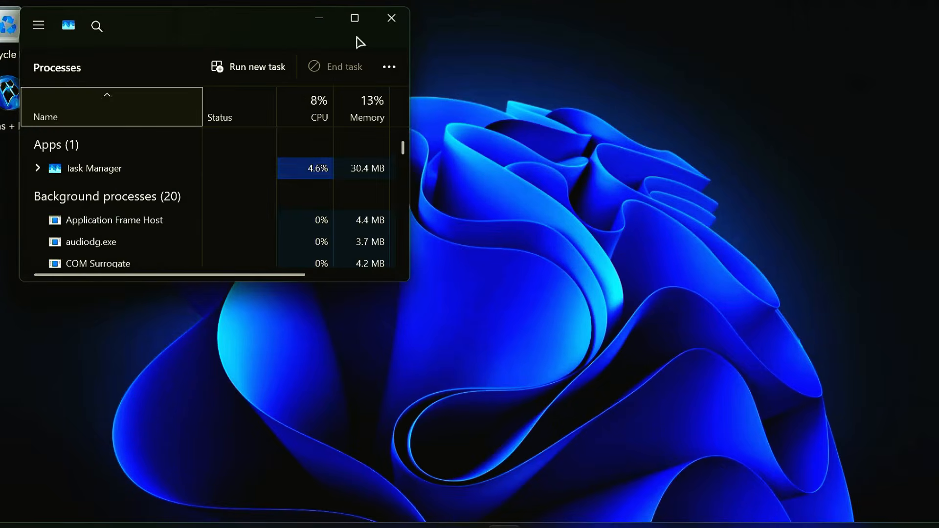
pyautogui.click(352, 16)
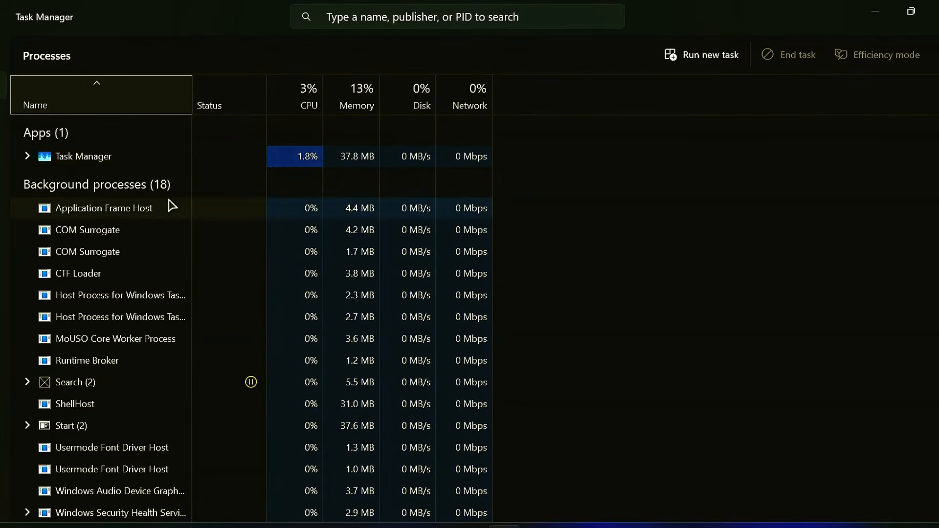
pyautogui.scroll(-3, 210, 302)
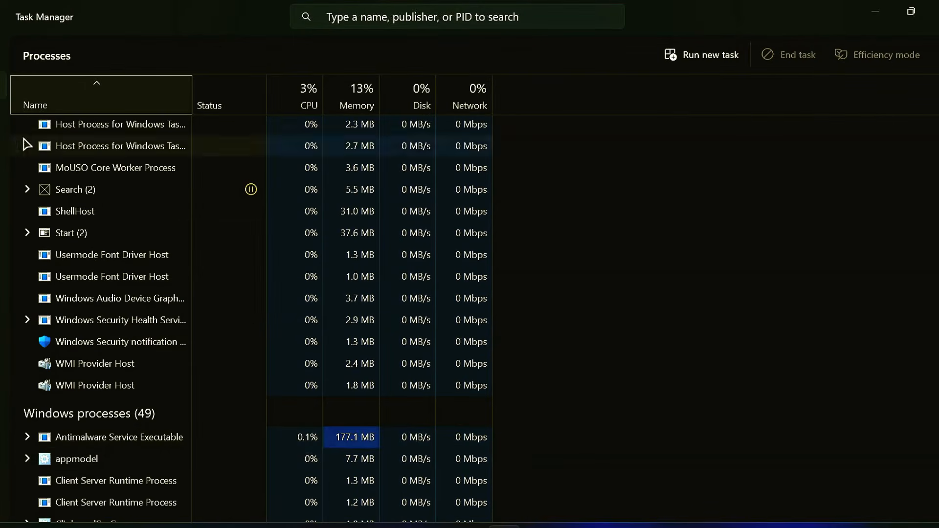
pyautogui.click(3, 119)
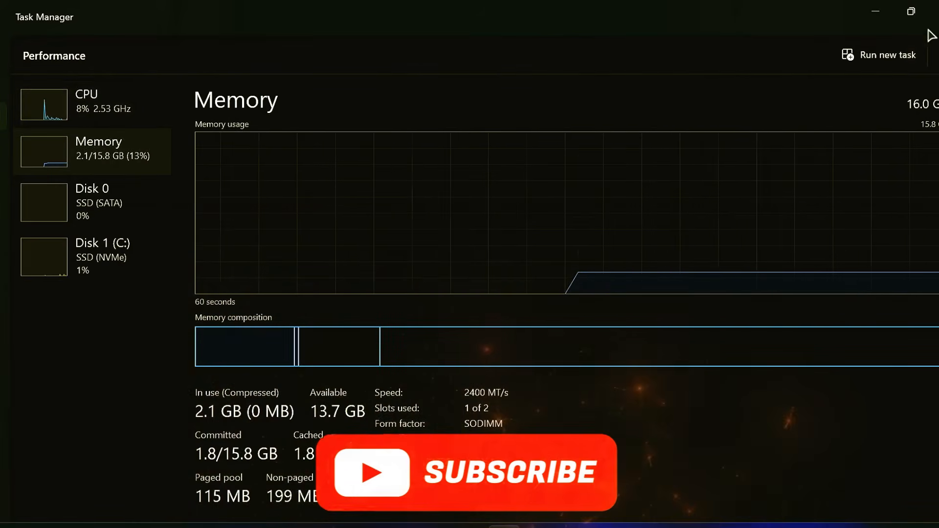
pyautogui.click(936, 16)
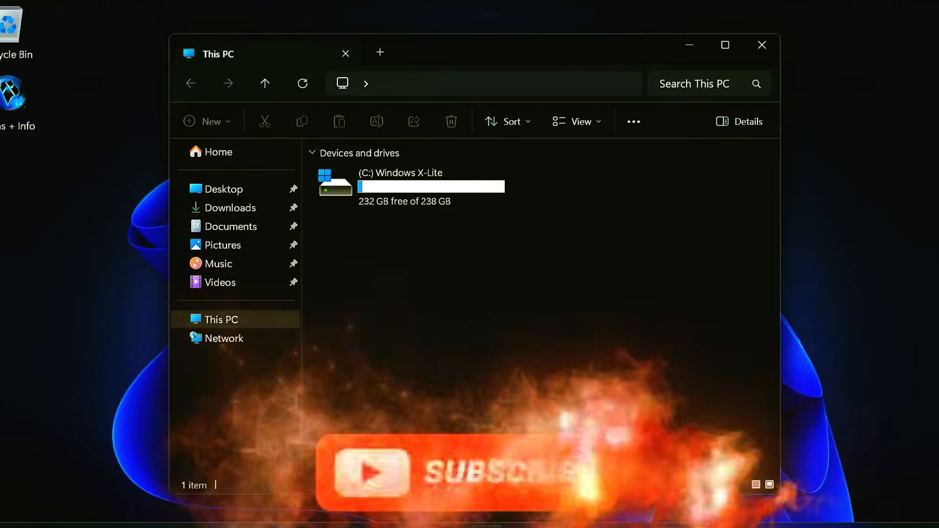
# - Check the used space in the properties of the (C:) Windows X-Lite drive, and close its windows
pyautogui.rightClick(454, 195)
pyautogui.click(536, 426)
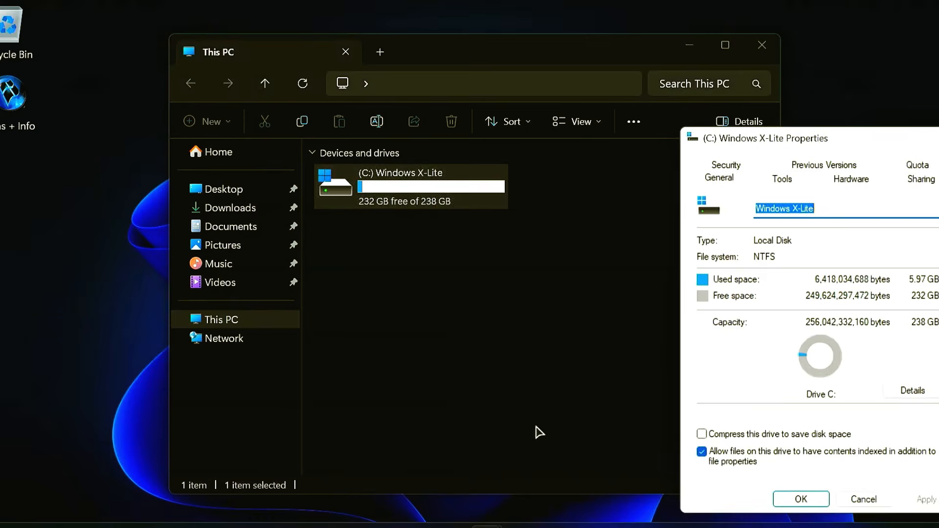
pyautogui.moveTo(761, 144); pyautogui.dragTo(579, 131)
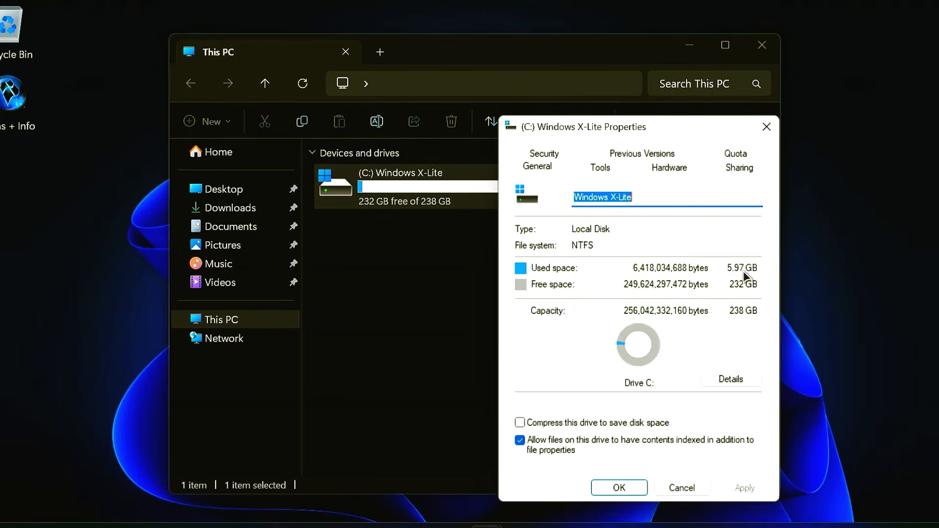
pyautogui.click(631, 488)
pyautogui.click(762, 49)
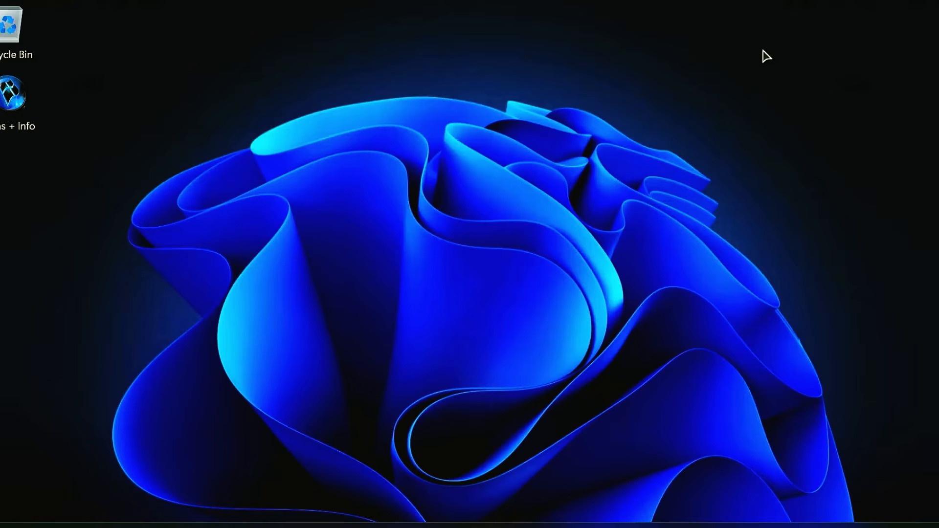
# - Open Extras + Info, look in Desktop Shortcuts, and install Microsoft Edge with Edge Installer.exe from Web Browser Installers
pyautogui.doubleClick(28, 111)
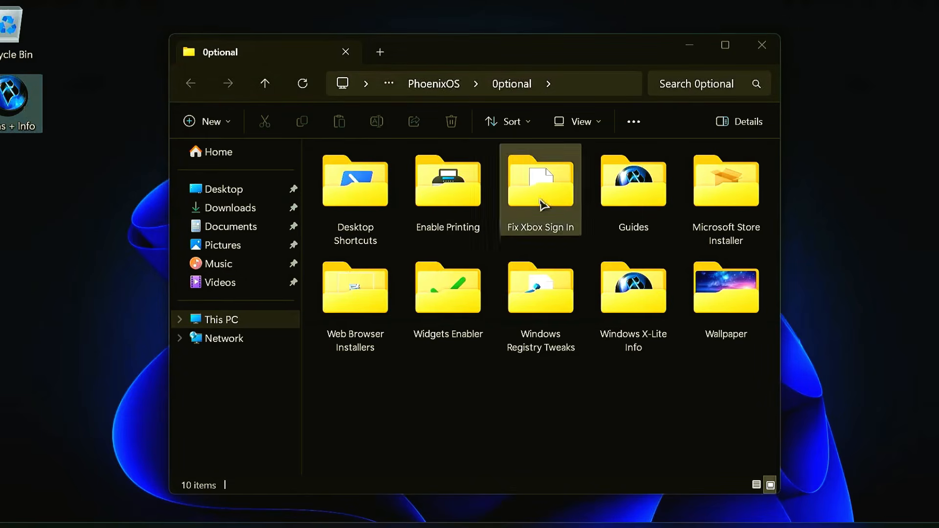
pyautogui.doubleClick(377, 202)
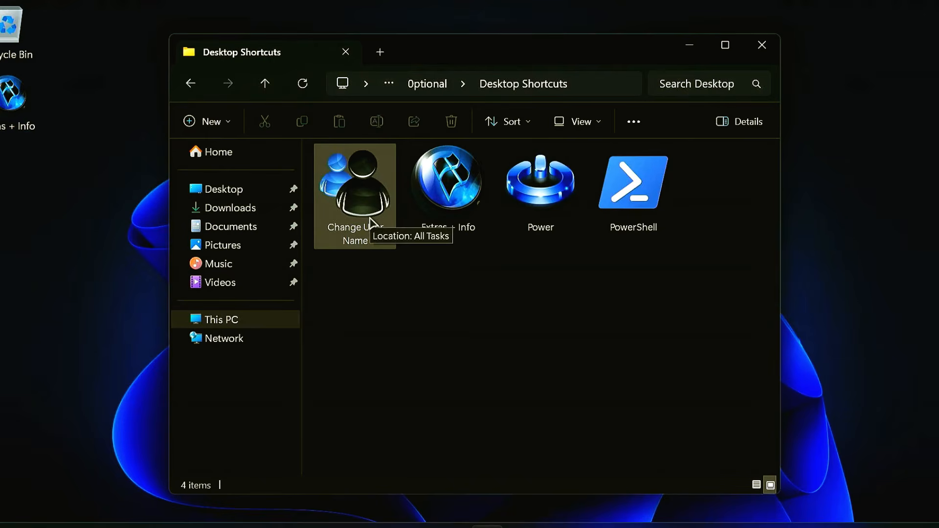
pyautogui.doubleClick(369, 219)
pyautogui.click(370, 201)
pyautogui.click(328, 165)
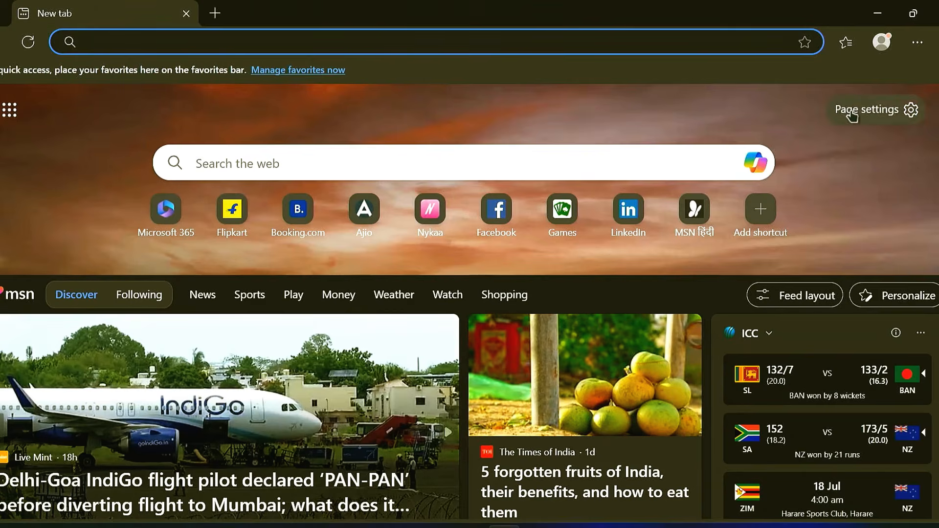
# - Turn off Show content in the page settings of the Edge new tab page and leave the browser
pyautogui.click(851, 112)
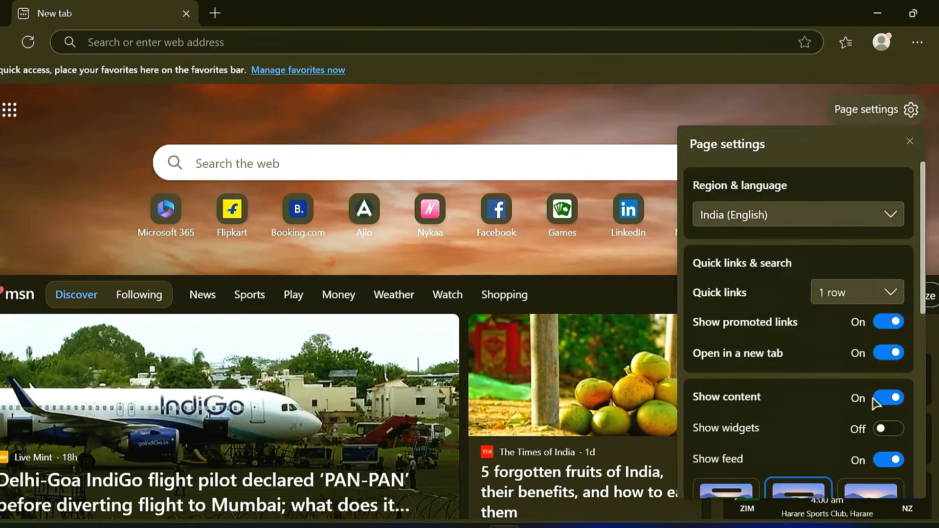
pyautogui.click(888, 397)
pyautogui.click(928, 148)
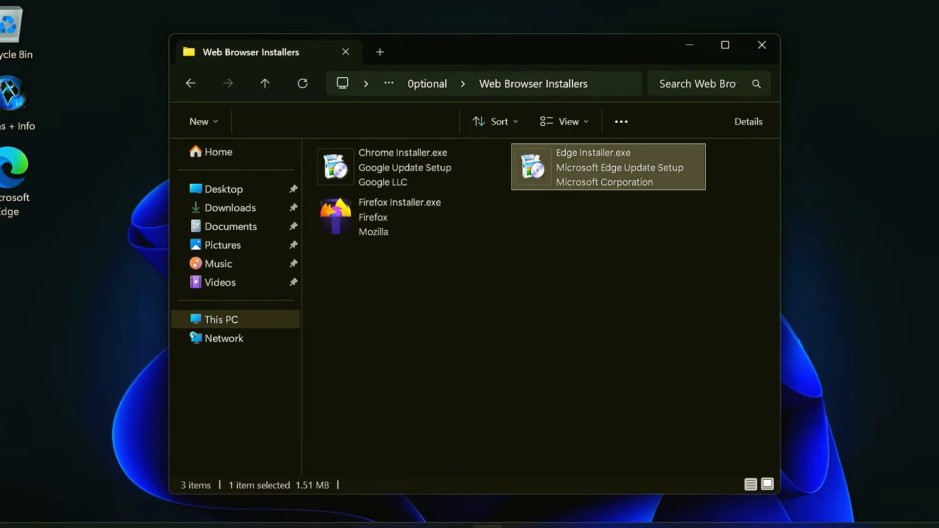
# - View the registry files in the Windows Registry Tweaks folder and return to the 0ptional folder
pyautogui.click(190, 84)
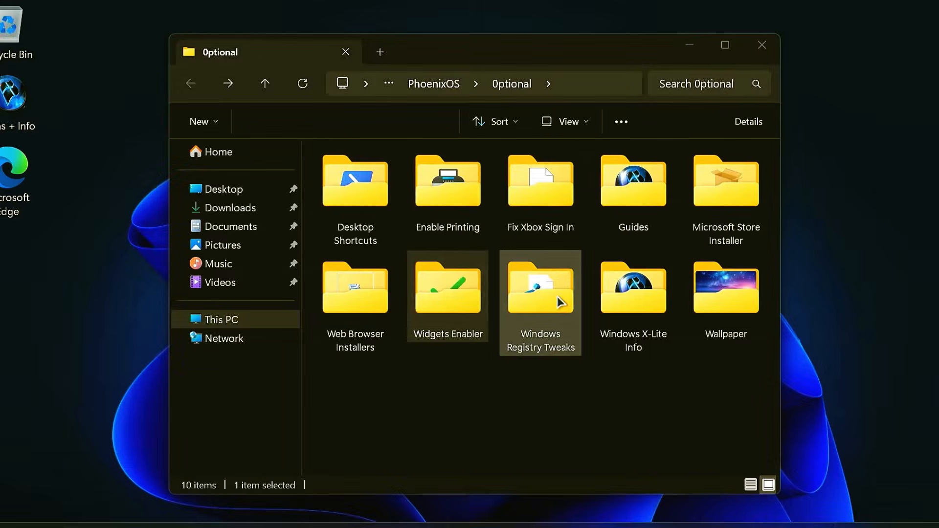
pyautogui.doubleClick(556, 296)
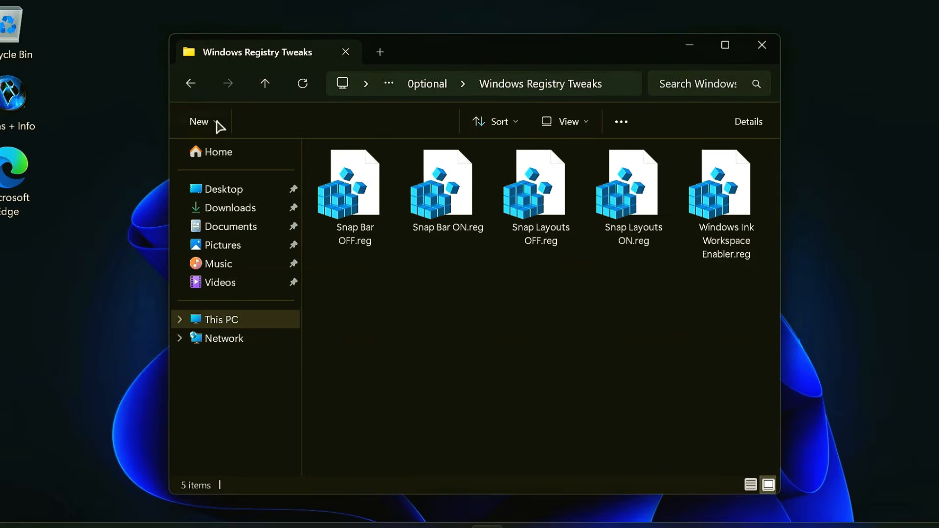
pyautogui.click(191, 84)
# - Set img1.jpg from the Wallpaper folder as the desktop background and minimize the folder window
pyautogui.doubleClick(723, 296)
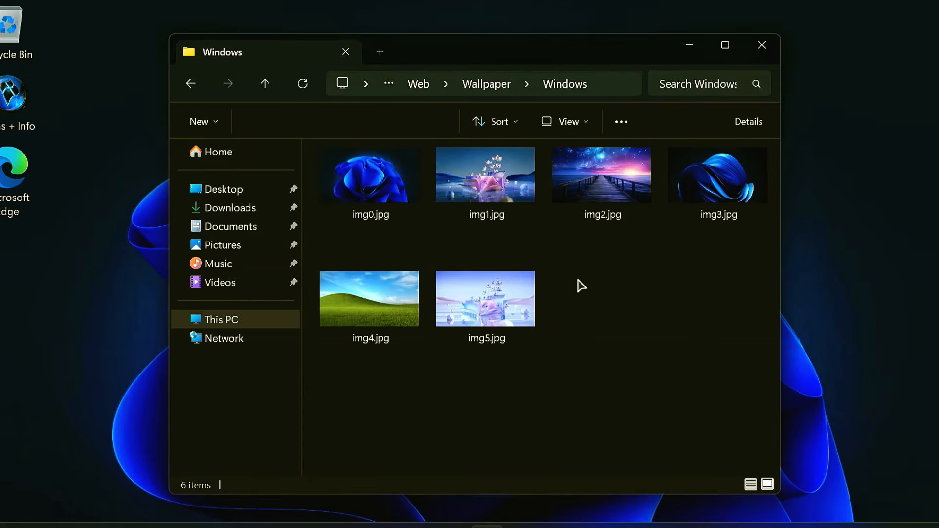
pyautogui.click(480, 190)
pyautogui.rightClick(480, 191)
pyautogui.click(534, 203)
pyautogui.click(687, 49)
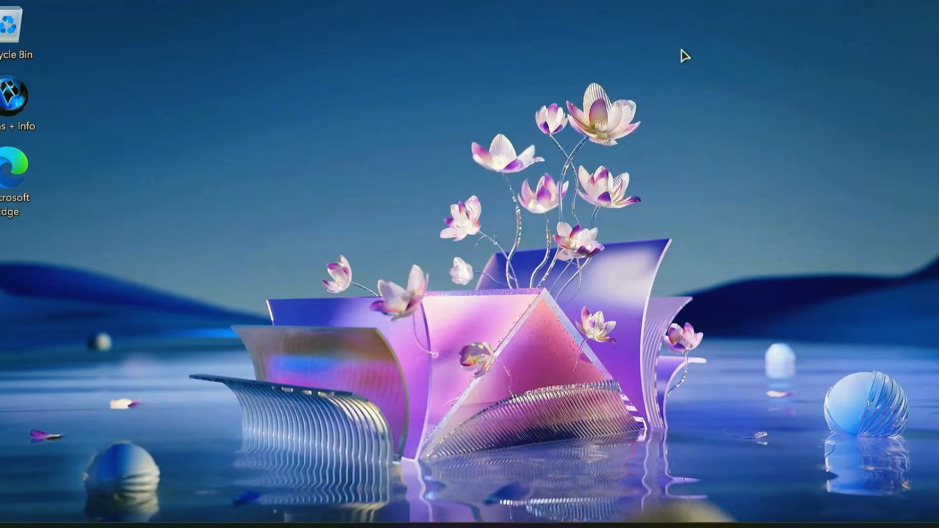
# - Open the Windows Update page in Settings to check its update options
pyautogui.click(487, 526)
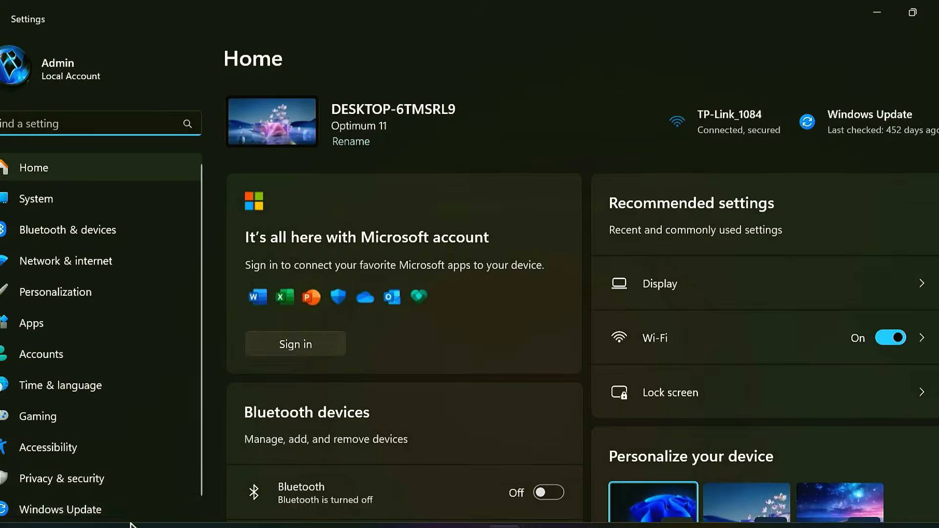
pyautogui.click(119, 513)
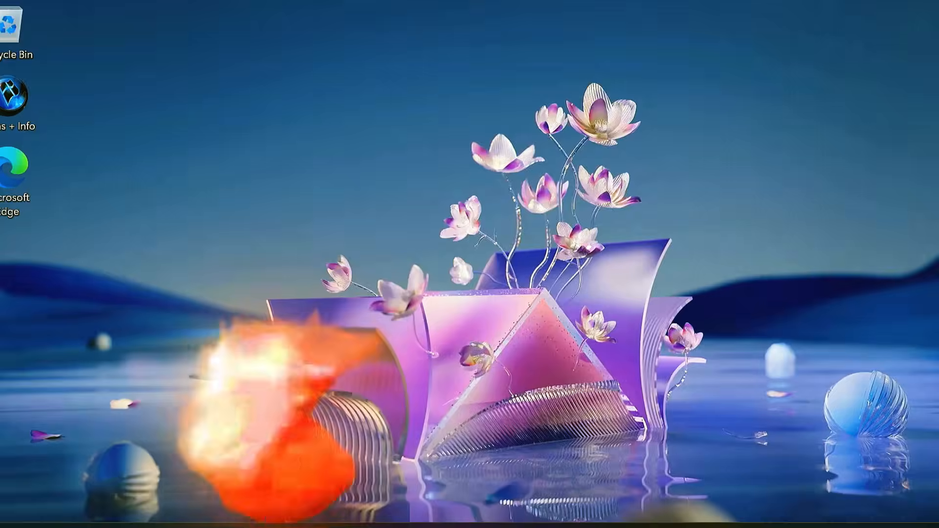
# - Browse the full list of installed apps and expand the X-Lite Tools folder to view its tools
pyautogui.press('super')
pyautogui.click(653, 127)
pyautogui.scroll(-10, 614, 310)
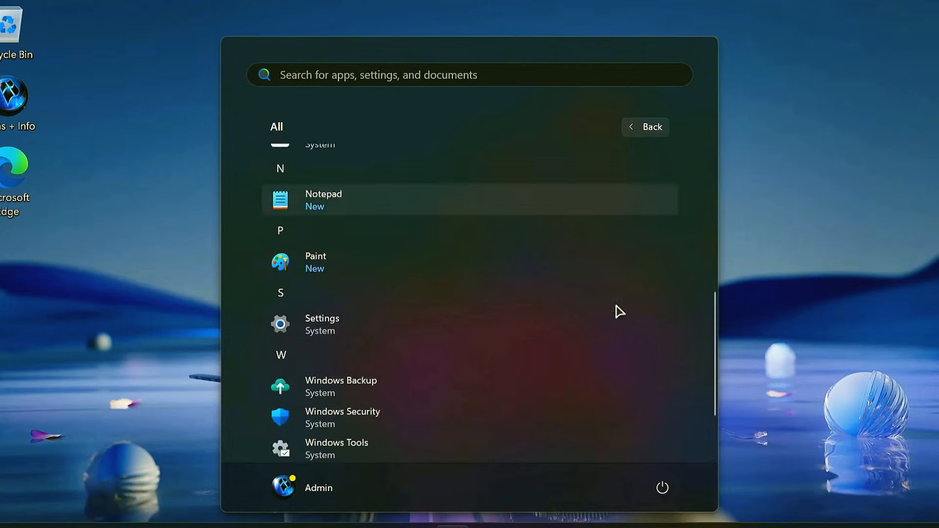
pyautogui.click(356, 430)
pyautogui.scroll(-3, 524, 402)
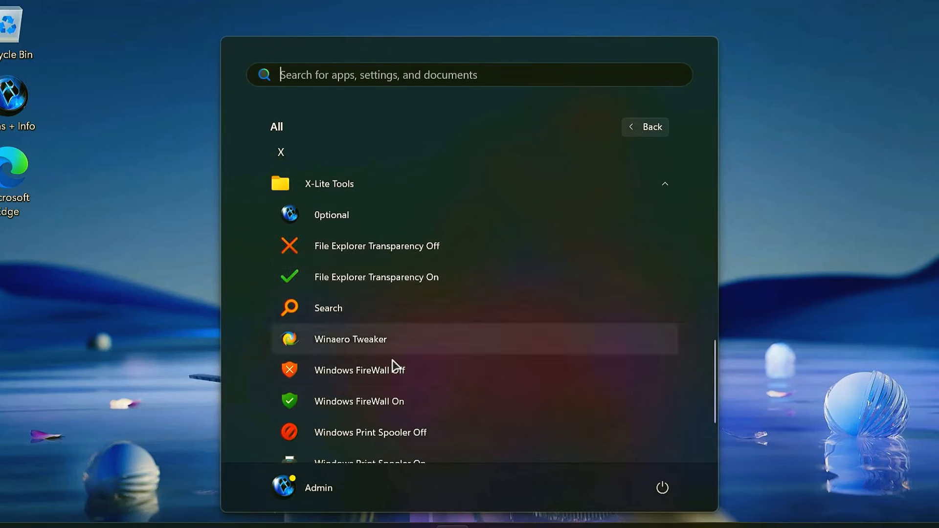
pyautogui.scroll(-3, 471, 388)
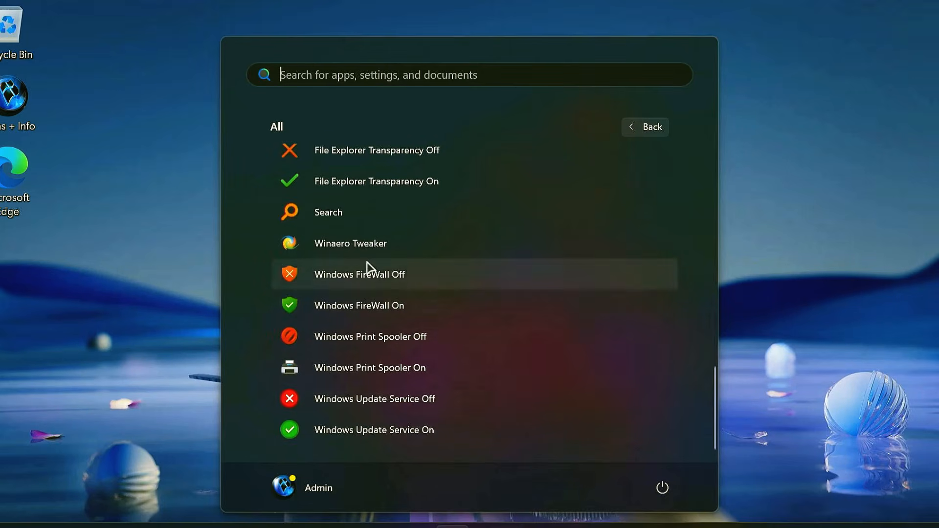
pyautogui.scroll(1, 380, 227)
# - Open Command Prompt as administrator at the desktop location from the desktop's extended options, and close it
pyautogui.rightClick(329, 195)
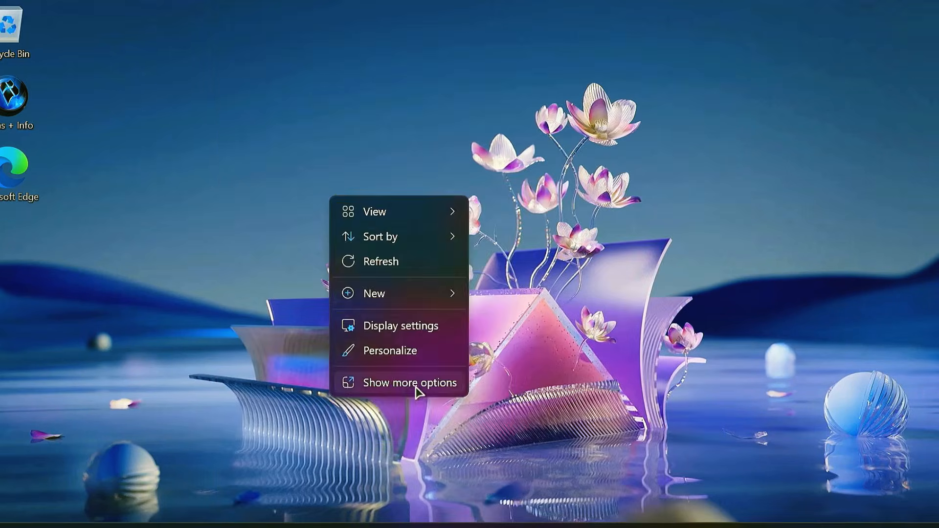
pyautogui.click(415, 384)
pyautogui.moveTo(392, 276)
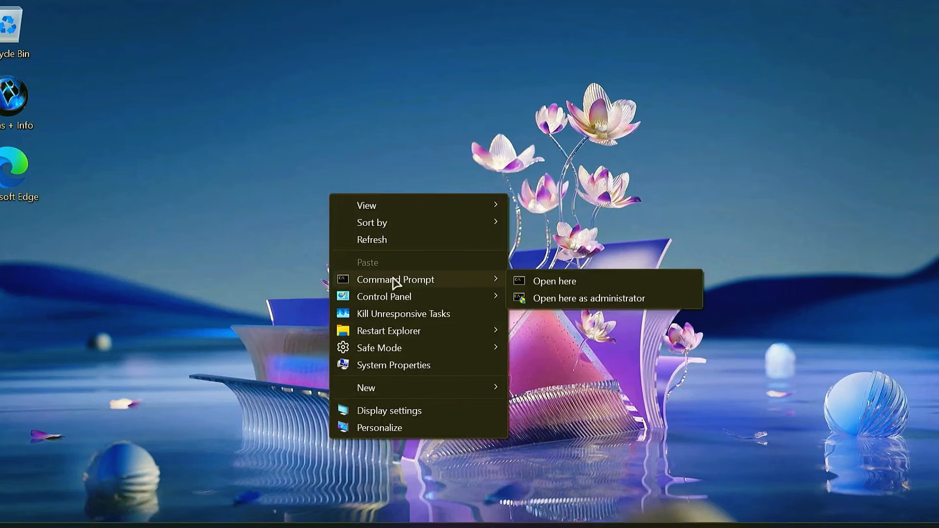
pyautogui.click(577, 299)
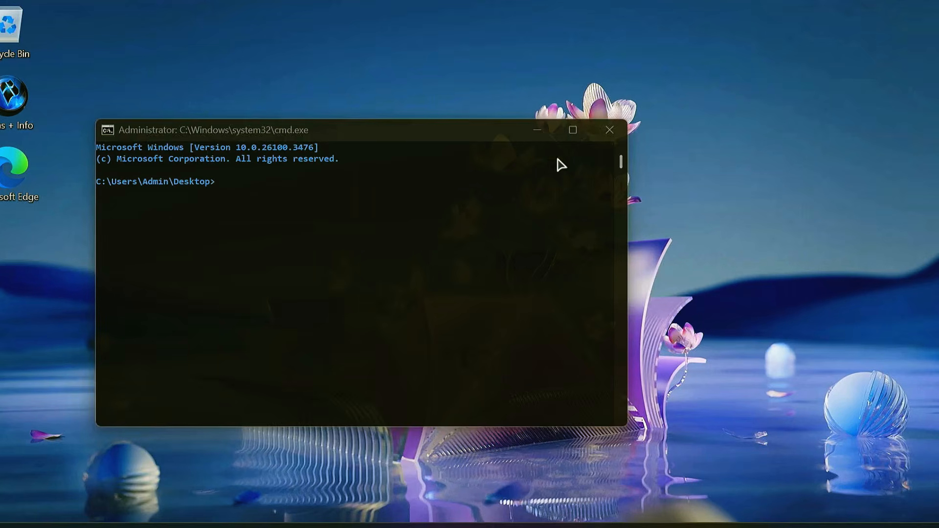
pyautogui.click(610, 130)
# - View the Control Panel and Safe Mode choices among the desktop's extended options and dismiss them
pyautogui.rightClick(368, 190)
pyautogui.click(411, 374)
pyautogui.moveTo(421, 293)
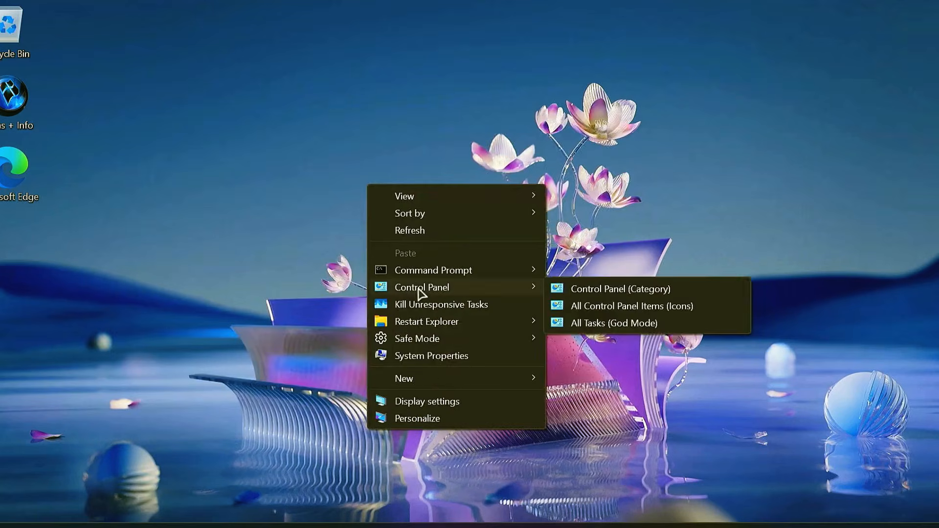
pyautogui.moveTo(429, 344)
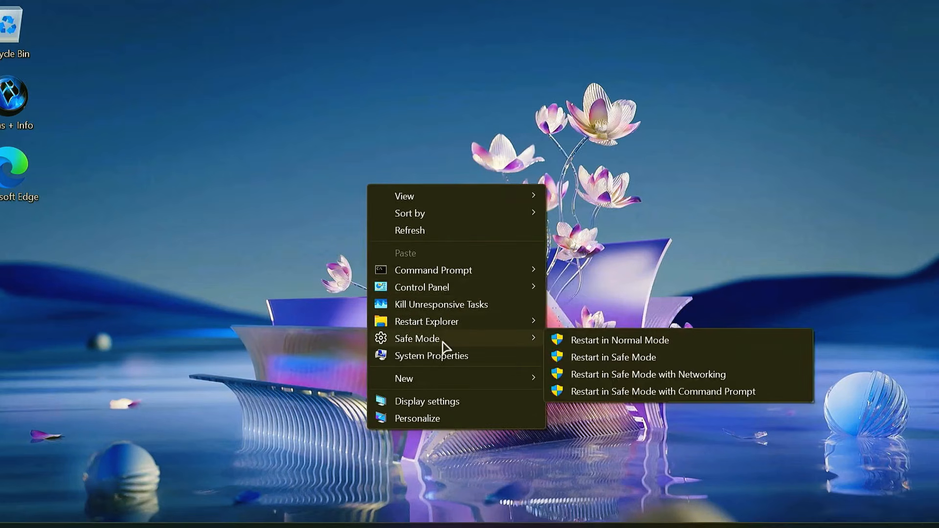
pyautogui.click(607, 249)
# - Run winver to show the About Windows version information
pyautogui.press('super+r')
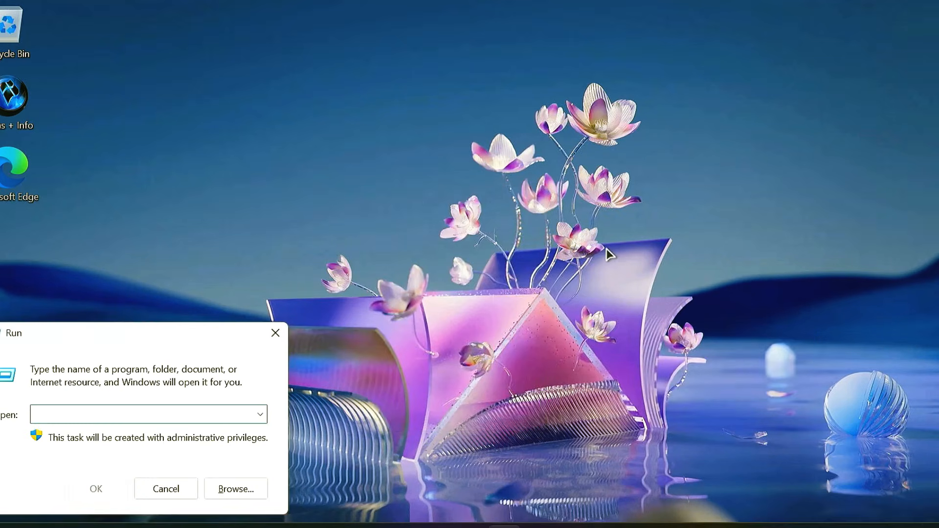
pyautogui.write('winver')
pyautogui.press('Return')
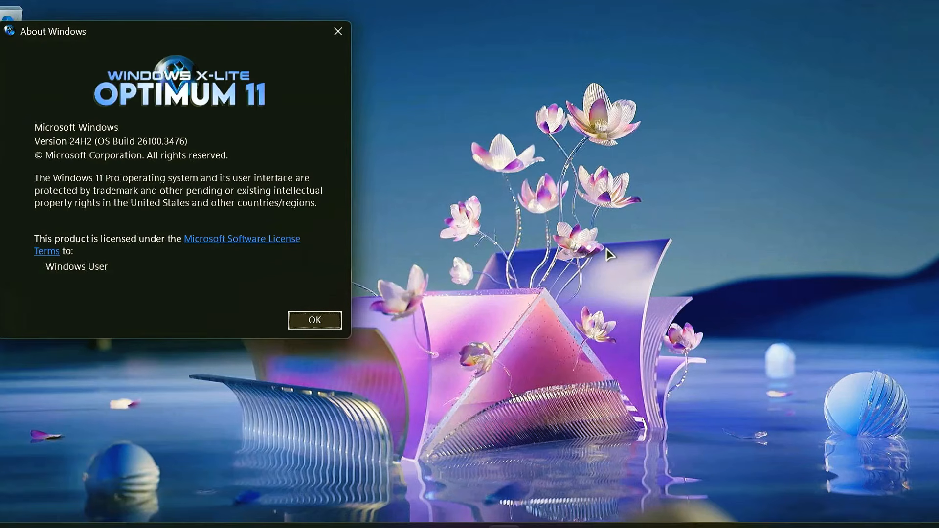